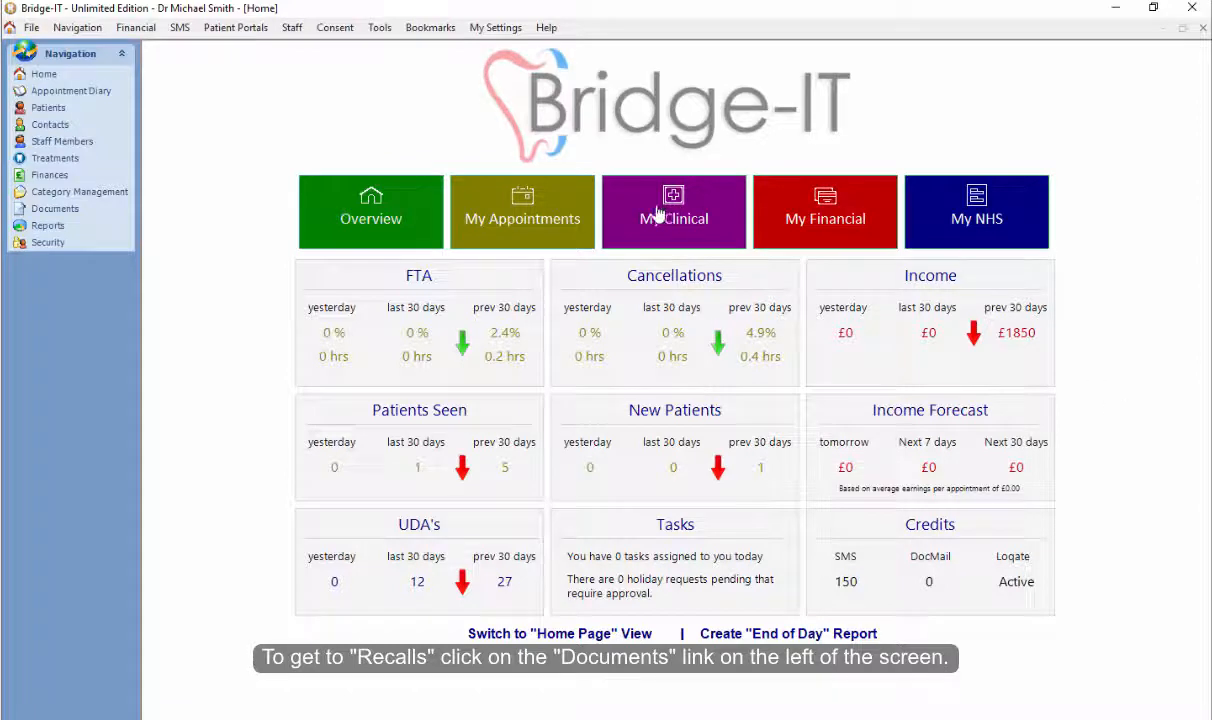
Open the patient recalls list from document management and set its start date to 01/12/2019.
{"action": "left_click", "coordinate": [53, 210]}
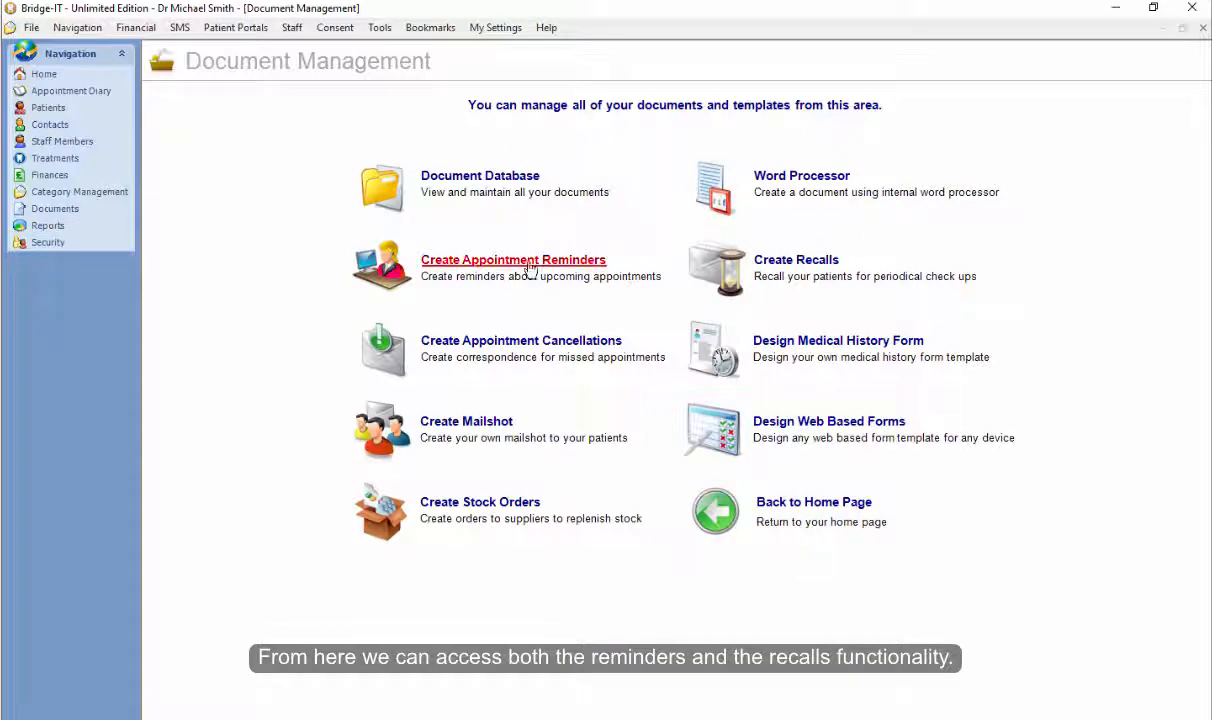
{"action": "left_click", "coordinate": [795, 262]}
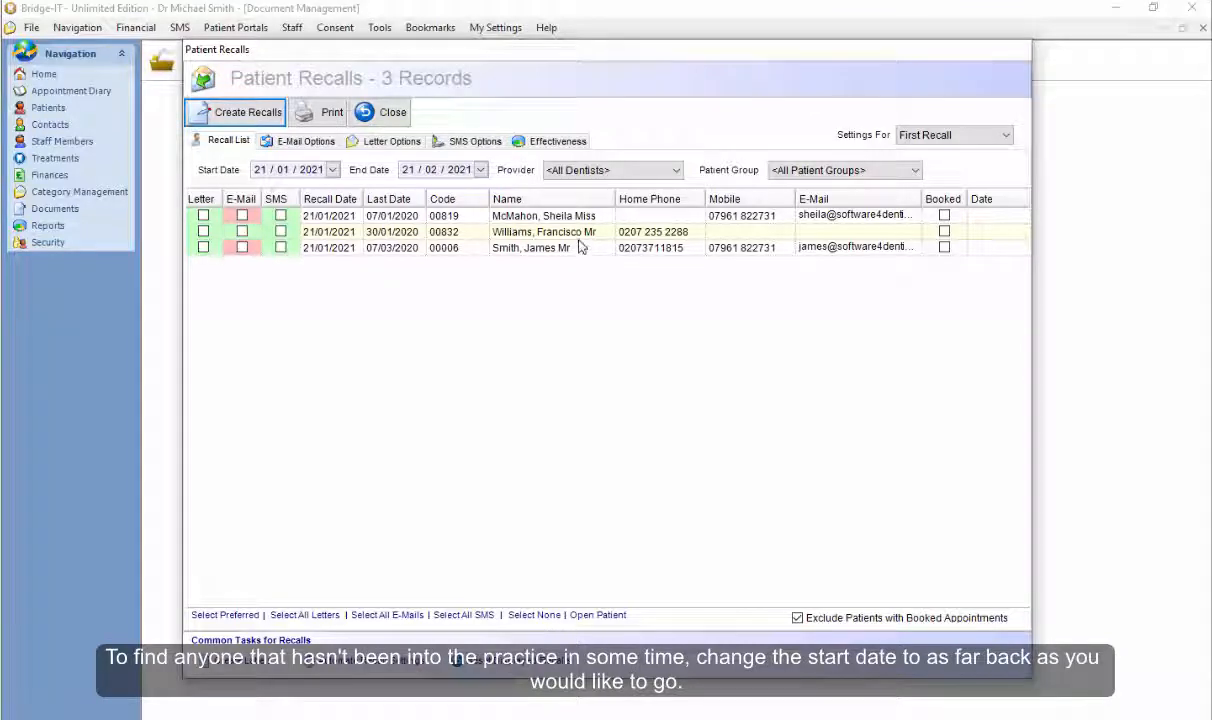
{"action": "left_click", "coordinate": [333, 170]}
{"action": "left_click", "coordinate": [203, 189]}
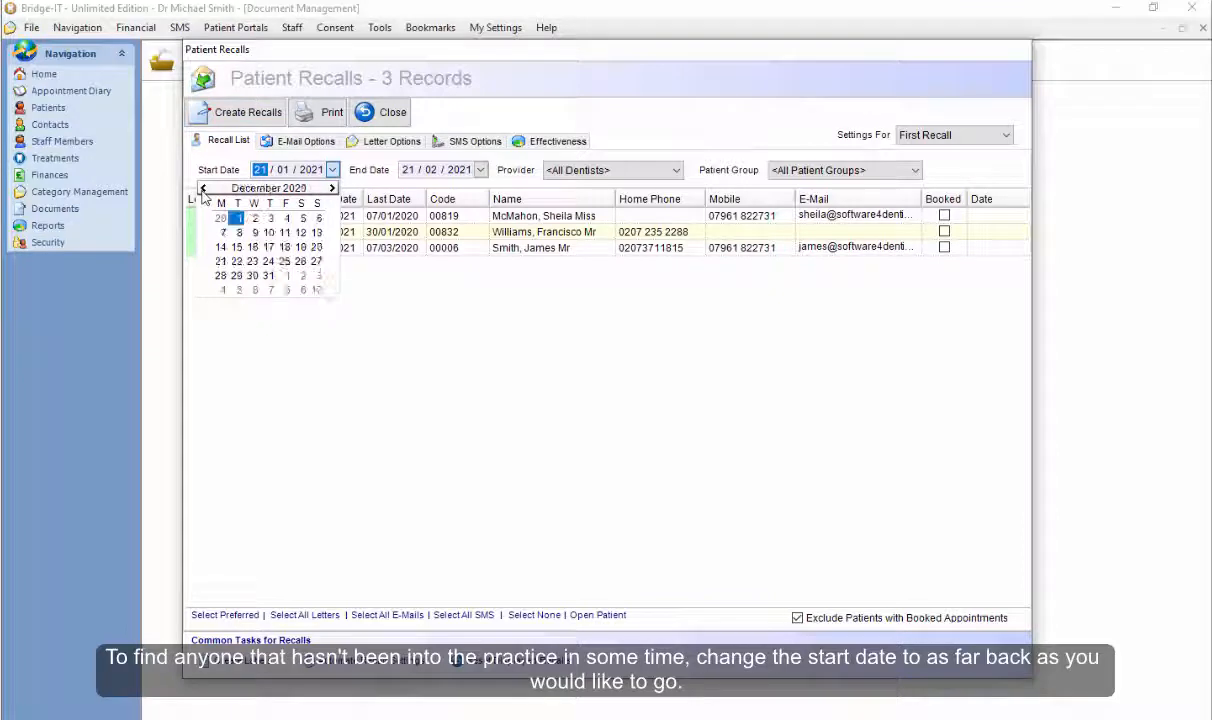
{"action": "left_click", "coordinate": [203, 189]}
{"action": "left_click", "coordinate": [203, 189]}
{"action": "left_click", "coordinate": [203, 189]}
{"action": "left_click", "coordinate": [203, 189]}
{"action": "left_click", "coordinate": [203, 189]}
{"action": "left_click", "coordinate": [203, 189]}
{"action": "left_click", "coordinate": [203, 189]}
{"action": "left_click", "coordinate": [203, 189]}
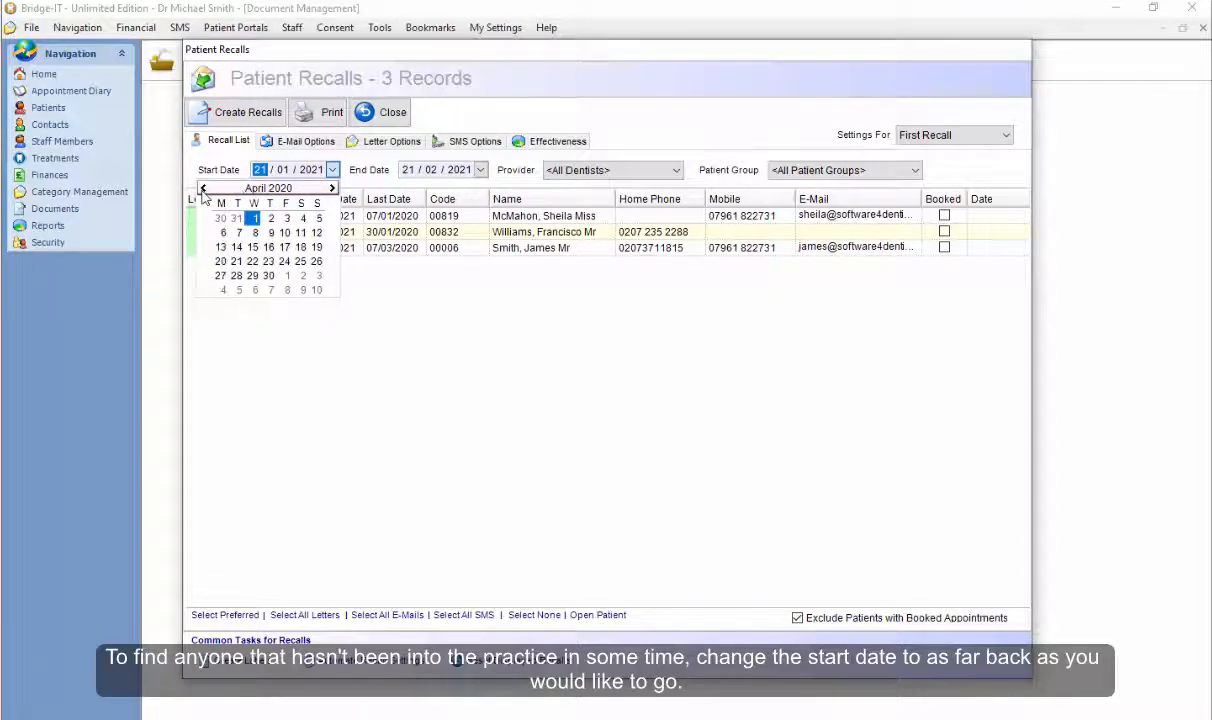
{"action": "left_click", "coordinate": [203, 189]}
{"action": "left_click", "coordinate": [203, 189]}
{"action": "left_click", "coordinate": [203, 189]}
{"action": "left_click", "coordinate": [203, 189]}
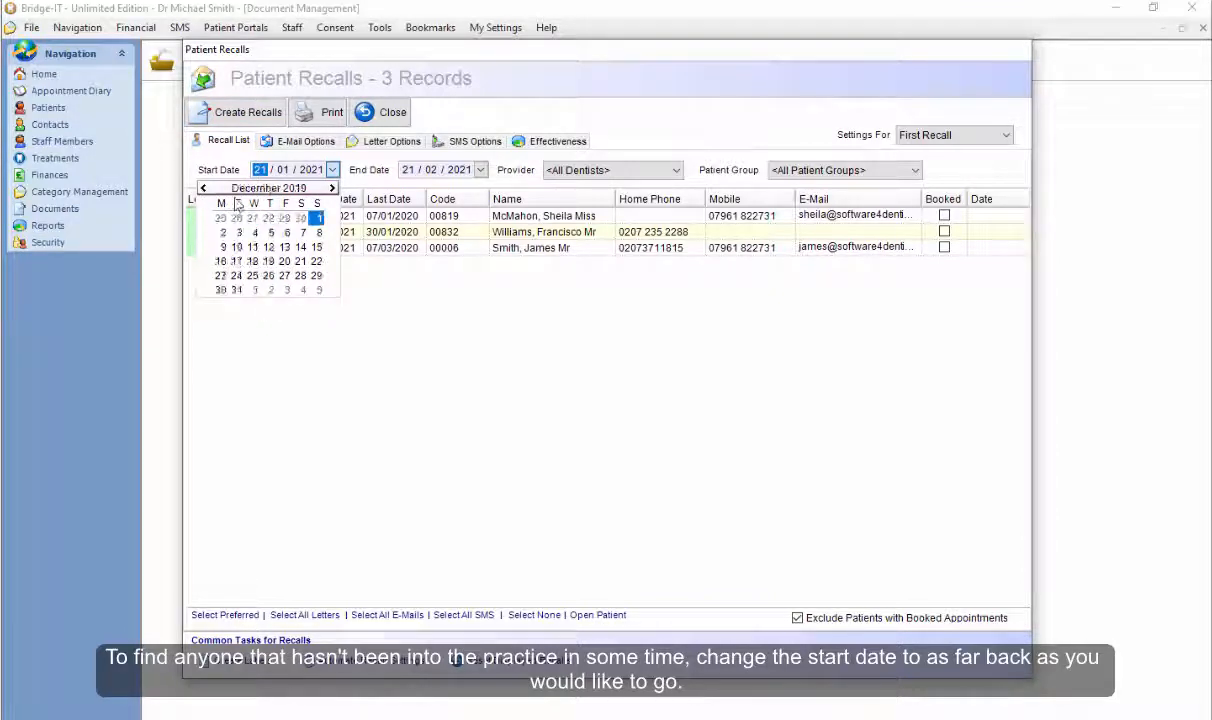
{"action": "left_click", "coordinate": [317, 217]}
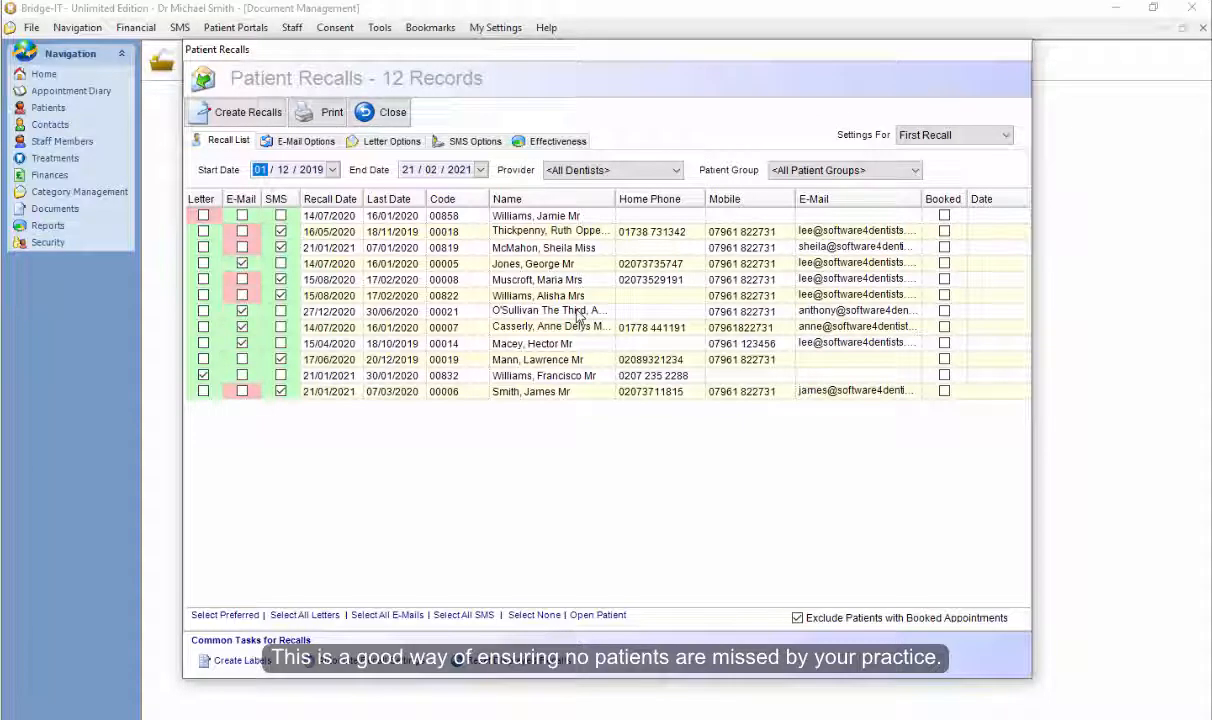
Mark all listed recall patients for letters, switch them all to e-mails, and switch them all to SMS.
{"action": "left_click", "coordinate": [305, 617]}
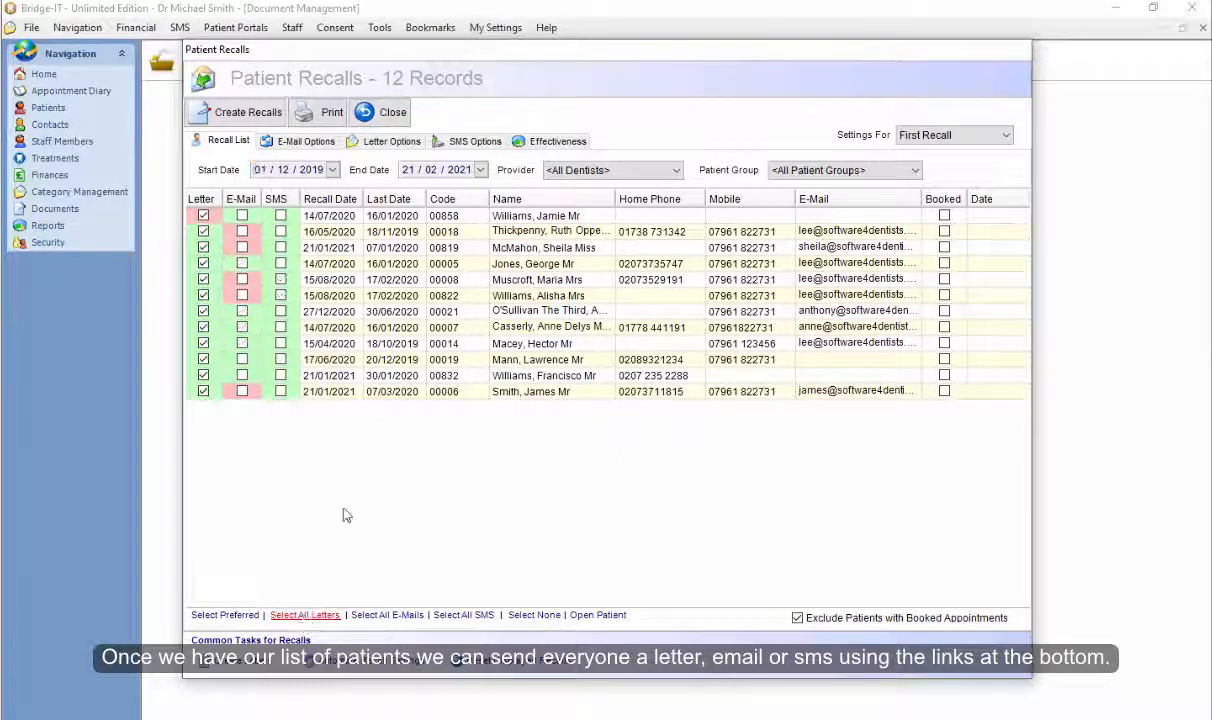
{"action": "left_click", "coordinate": [393, 616]}
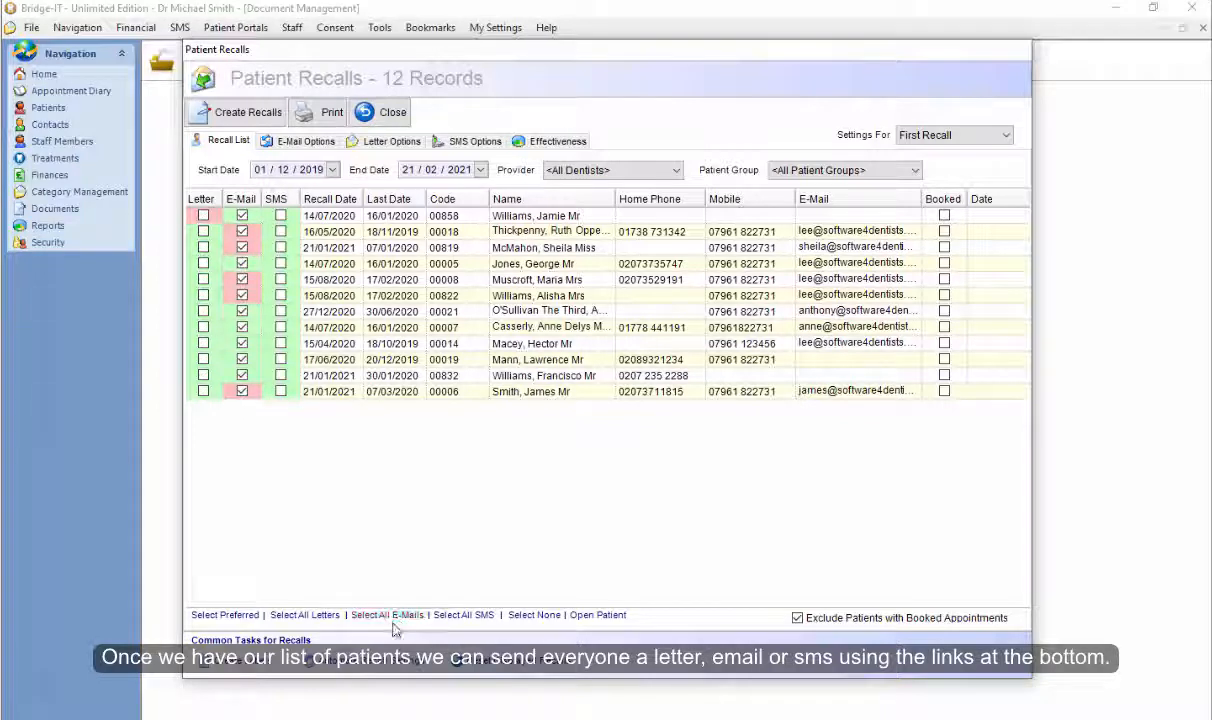
{"action": "left_click", "coordinate": [463, 616]}
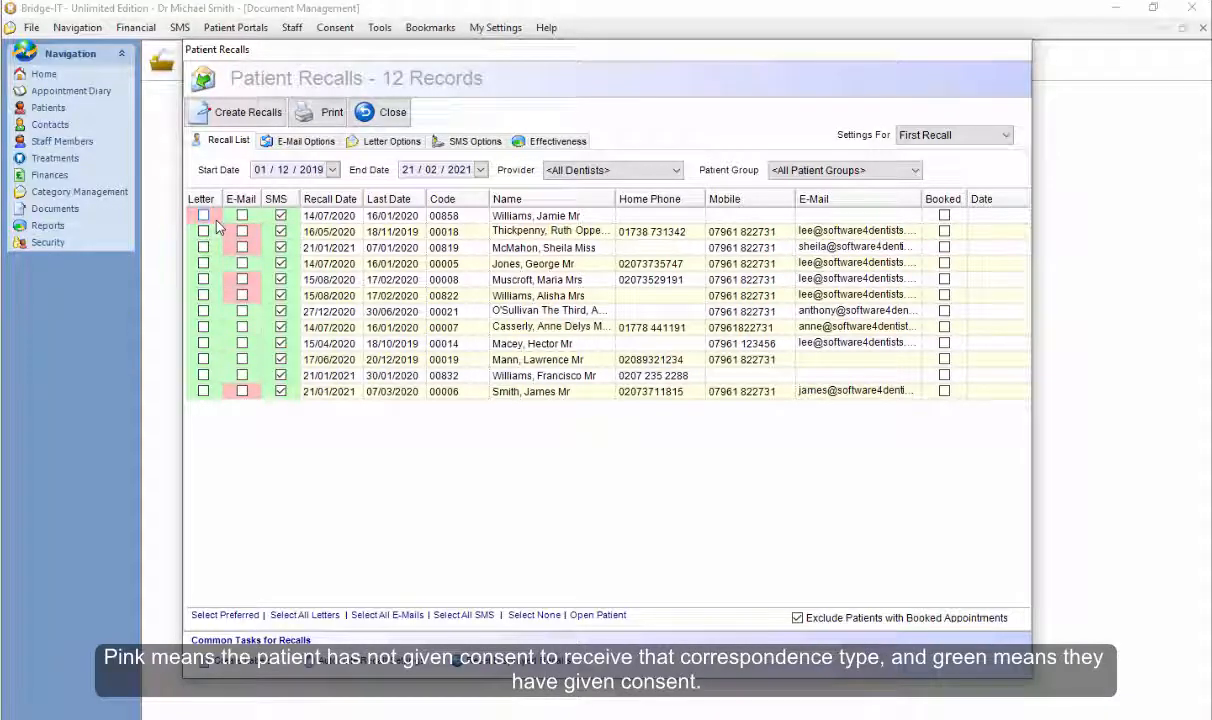
Reset the recall selections to each patient's preferred contact method.
{"action": "left_click", "coordinate": [443, 295]}
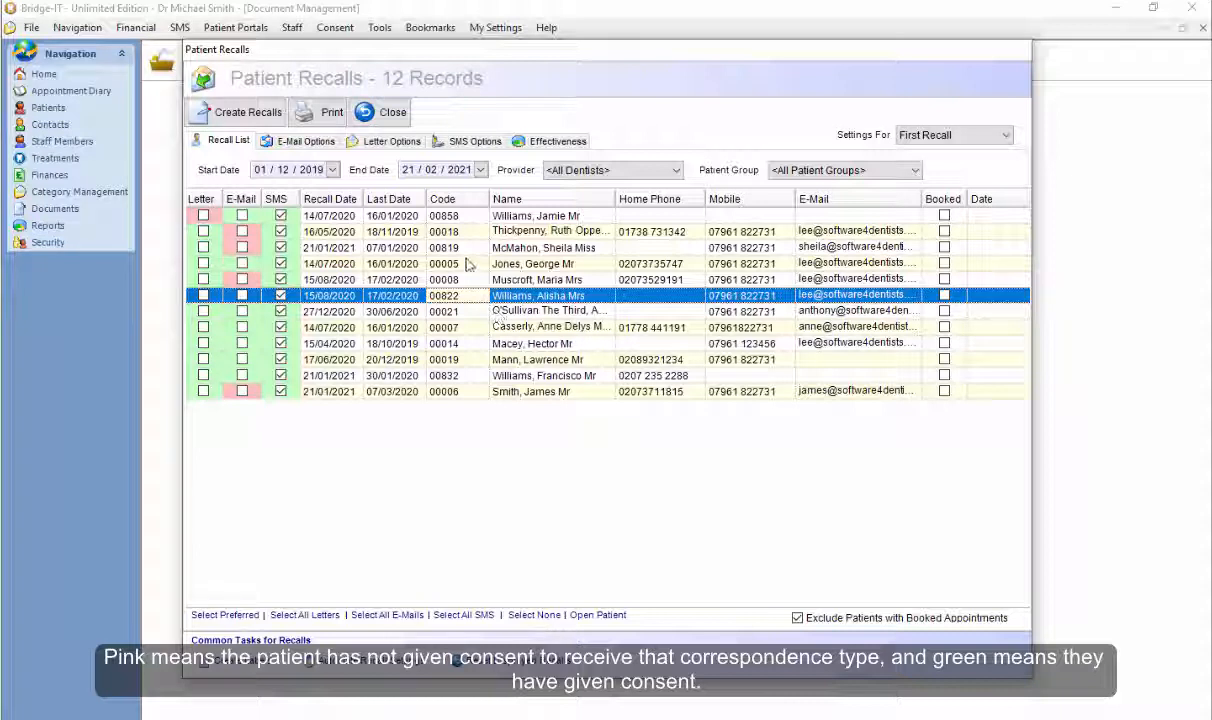
{"action": "left_click", "coordinate": [418, 219]}
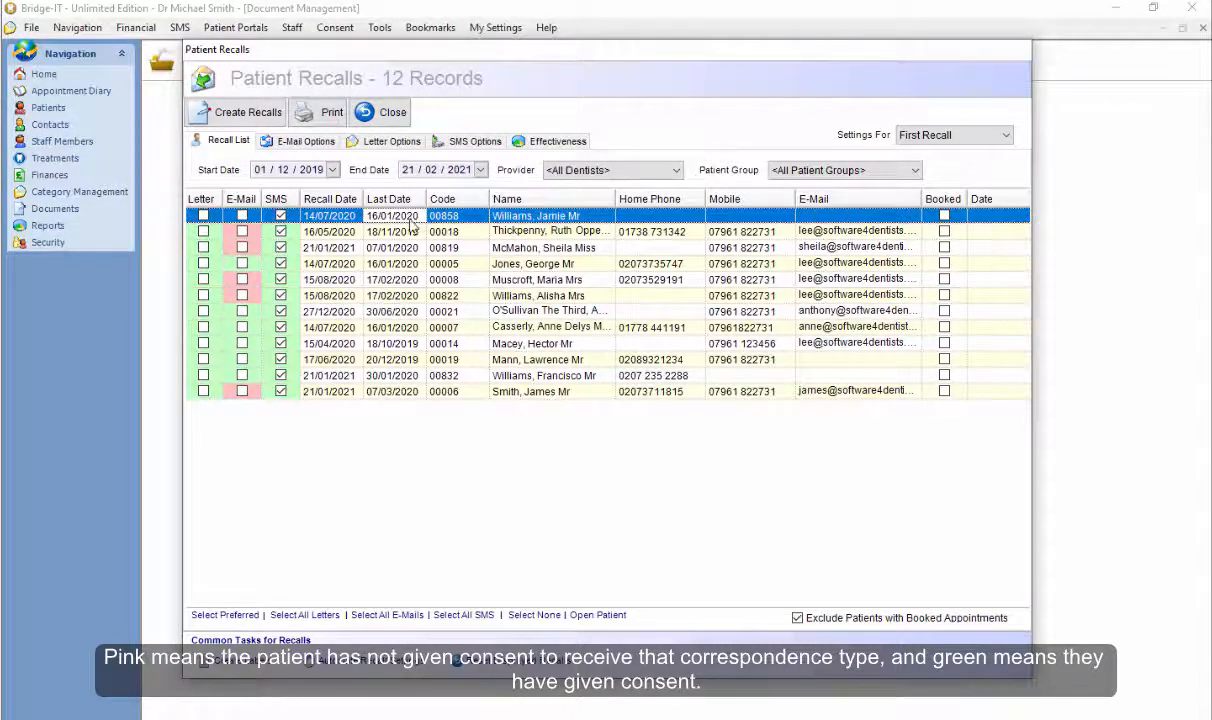
{"action": "left_click", "coordinate": [343, 246]}
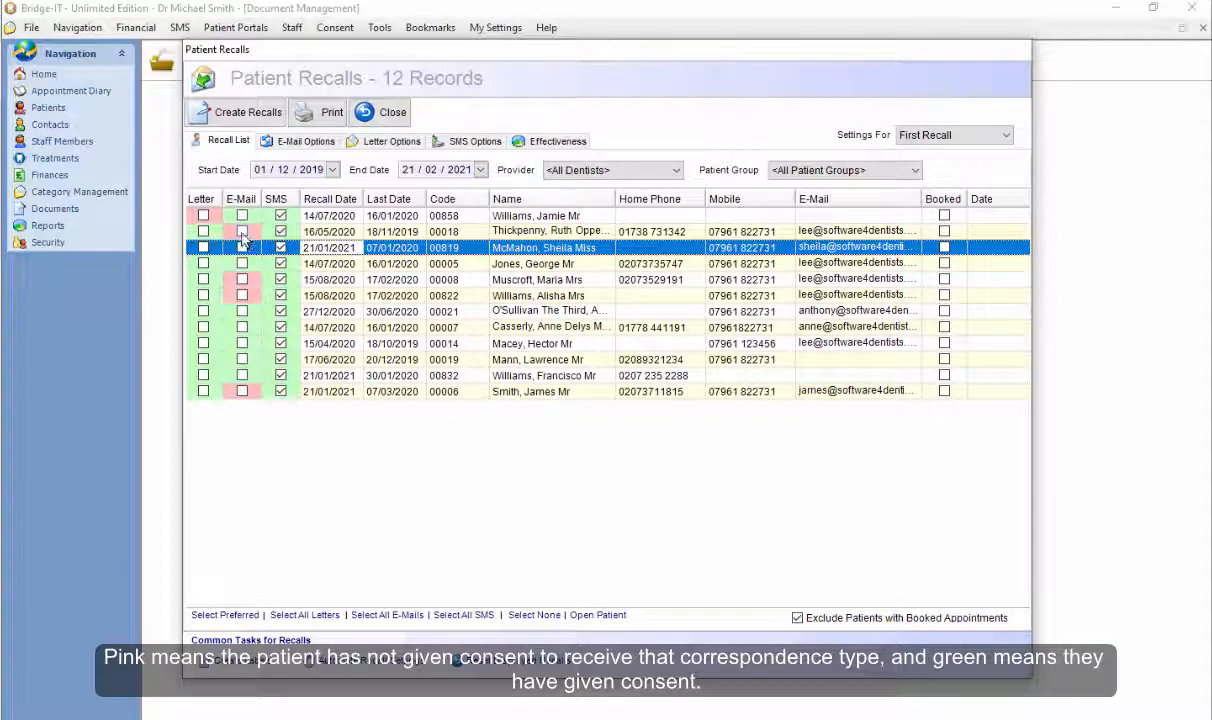
{"action": "left_click", "coordinate": [445, 295]}
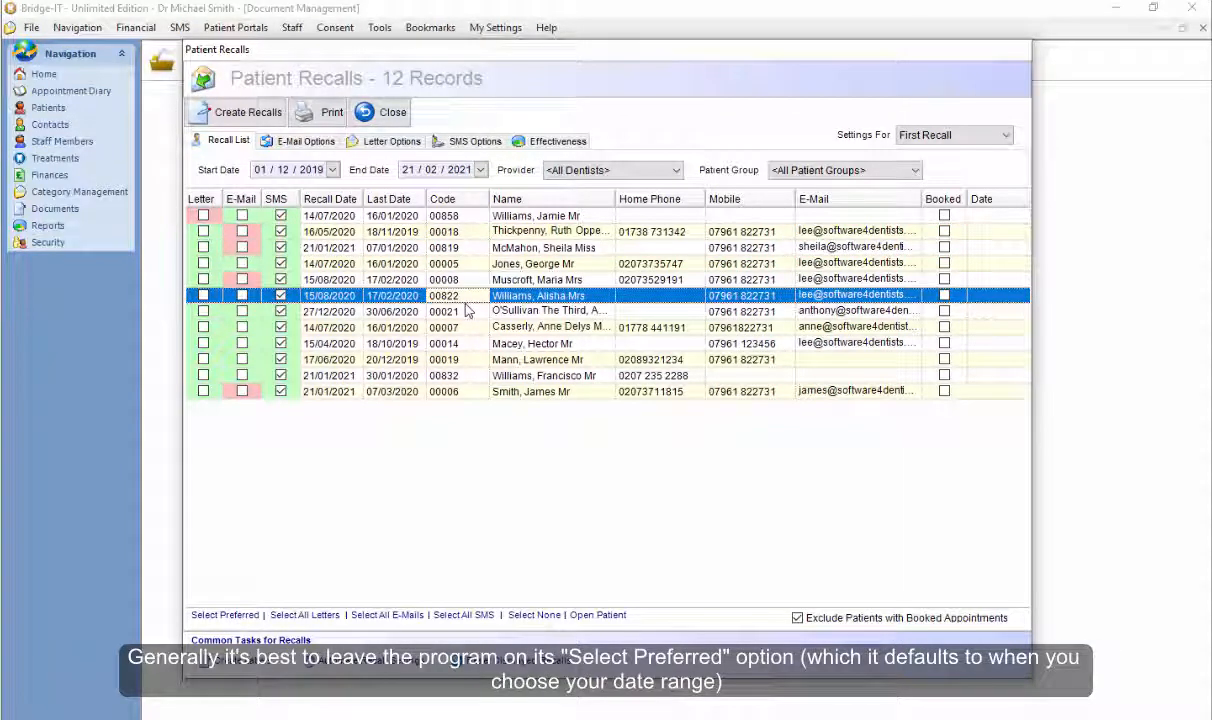
{"action": "left_click", "coordinate": [226, 617]}
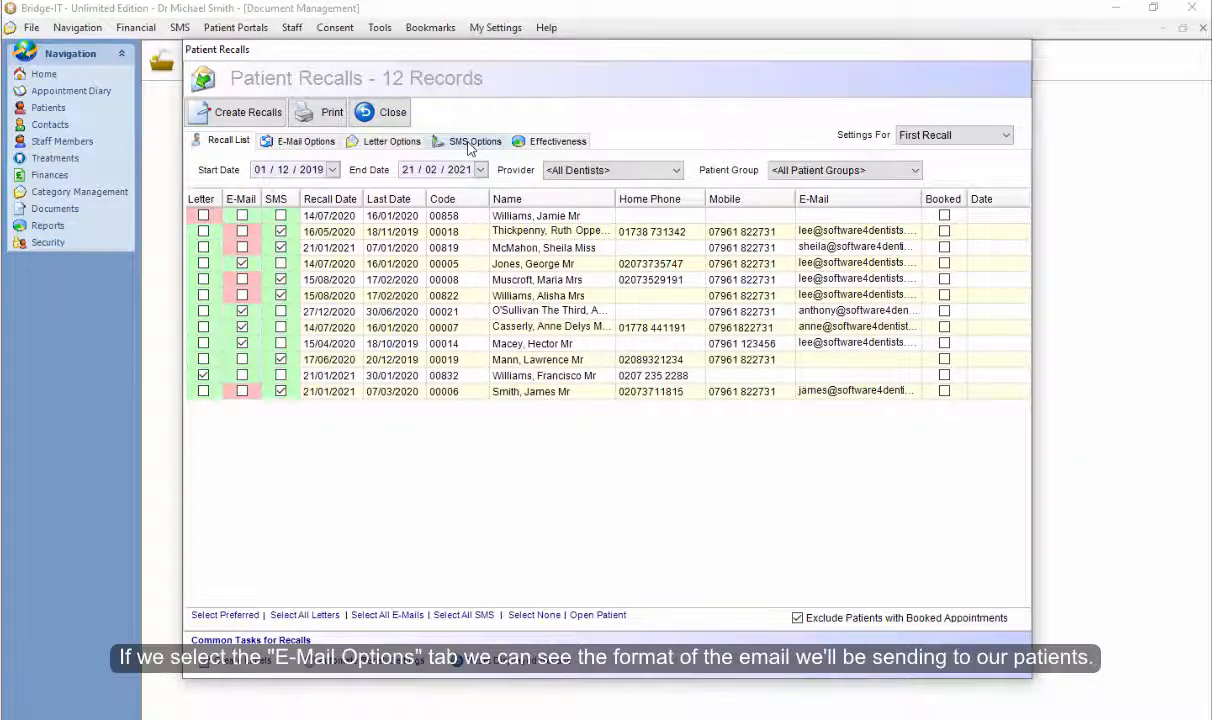
In the first recall's e-mail format, delete the greeting's merge fields and reinsert the Title and Last Name fields after "Dear".
{"action": "left_click", "coordinate": [300, 145]}
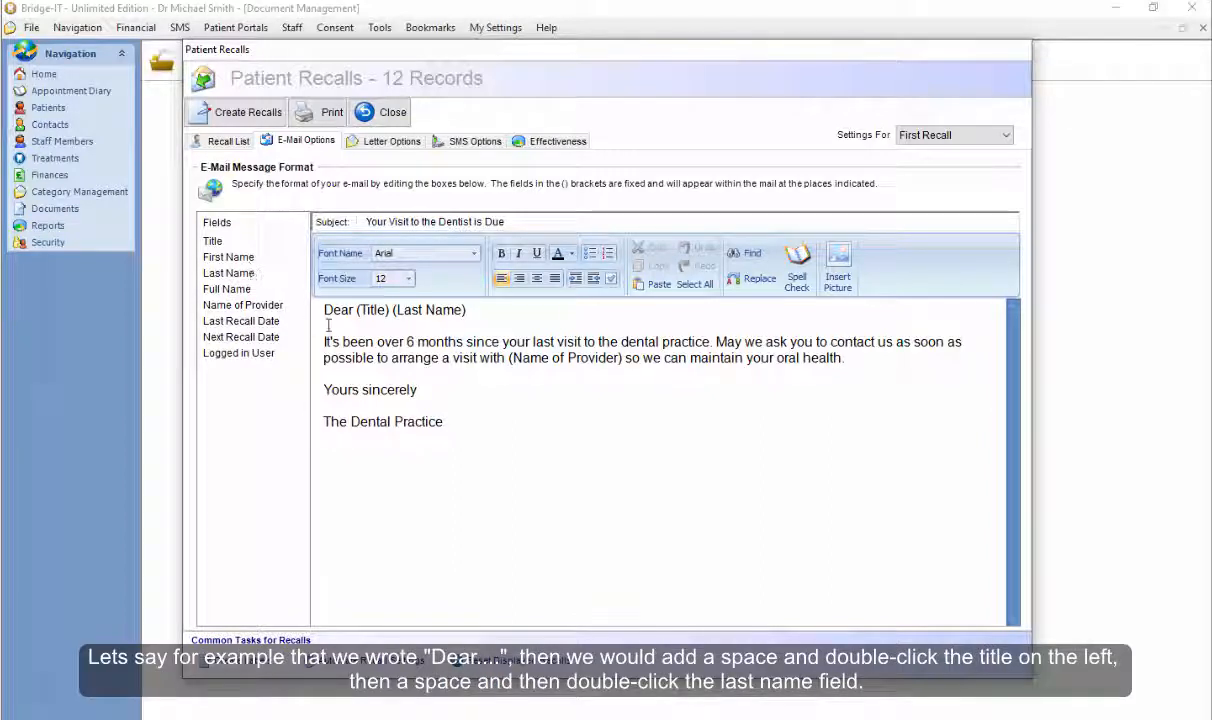
{"action": "left_click_drag", "start_coordinate": [463, 310], "coordinate": [353, 310]}
{"action": "key", "text": "Delete"}
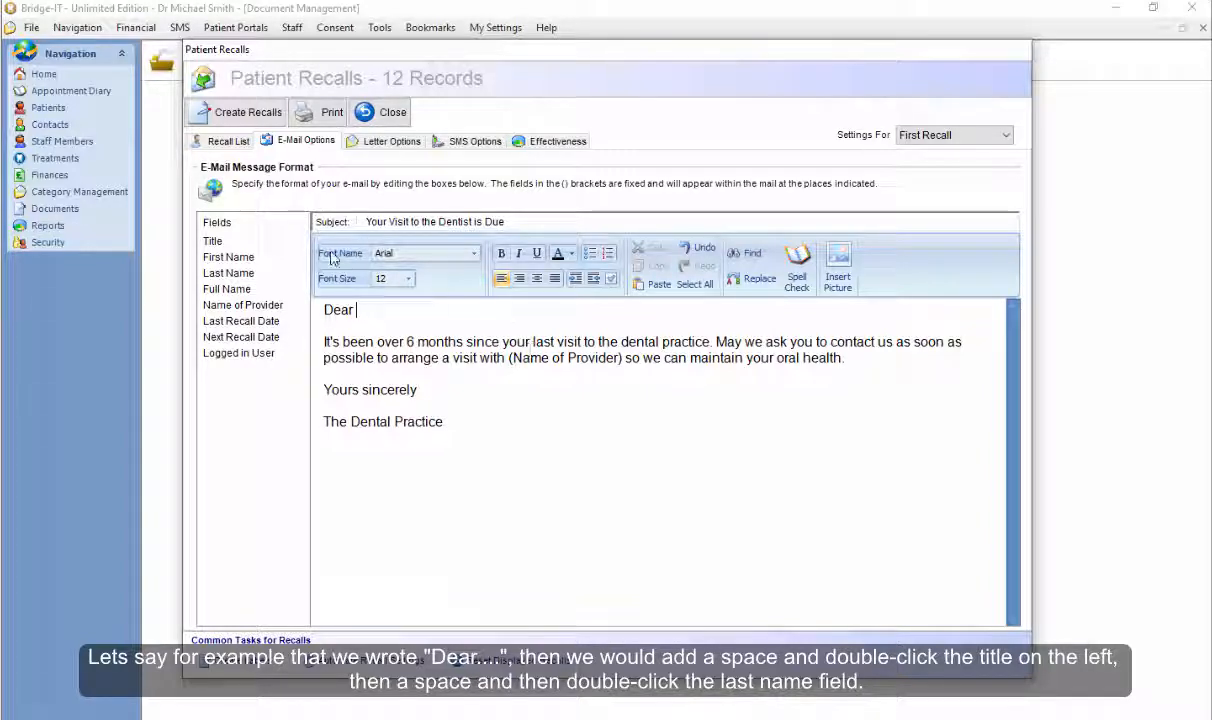
{"action": "double_click", "coordinate": [237, 245]}
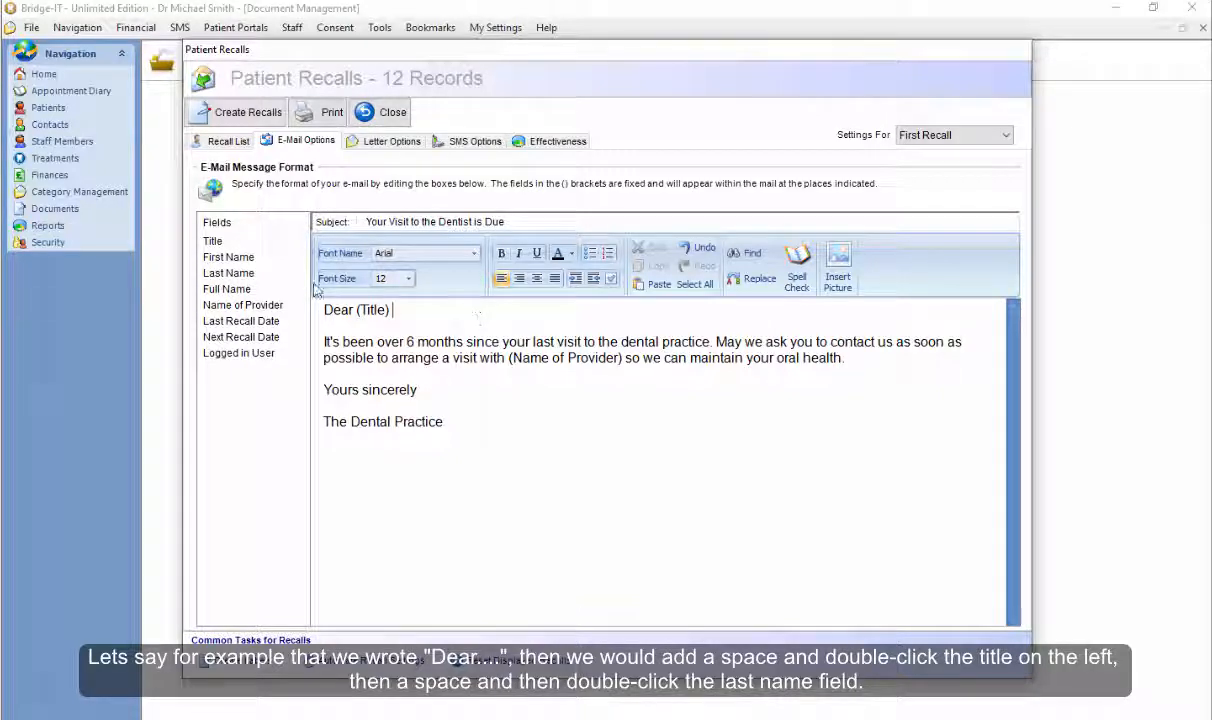
{"action": "left_click", "coordinate": [255, 275]}
{"action": "double_click", "coordinate": [255, 275]}
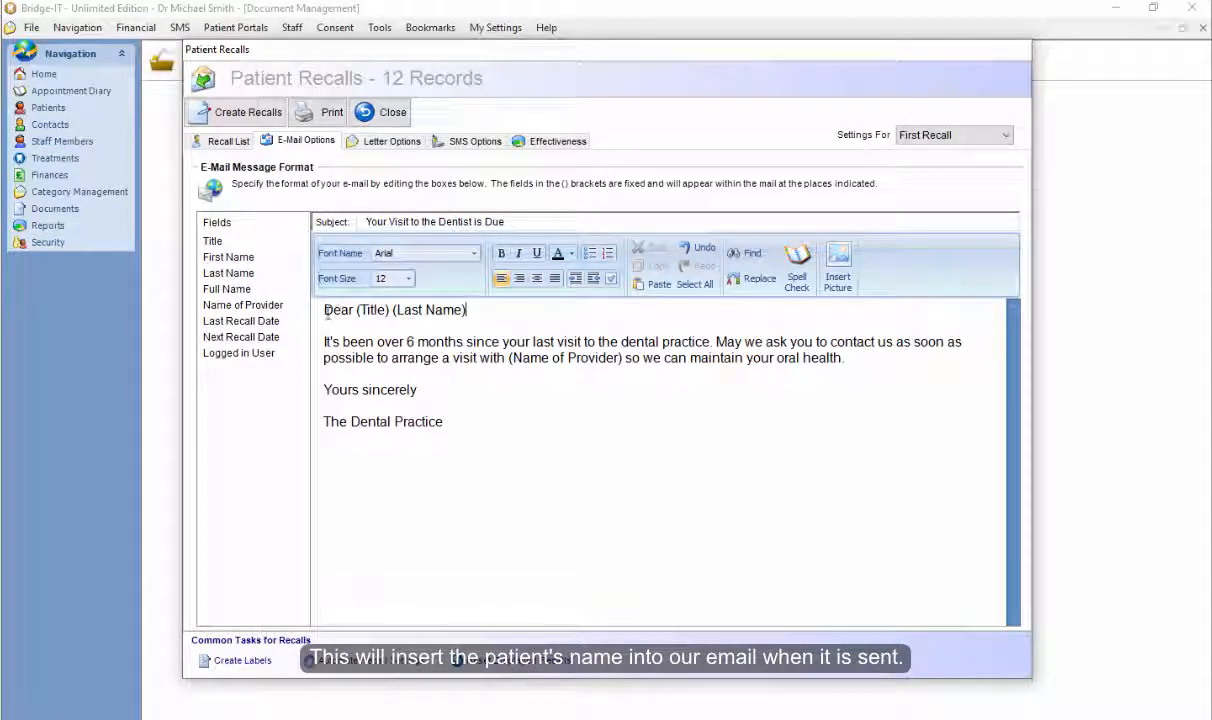
{"action": "left_click_drag", "start_coordinate": [322, 310], "coordinate": [513, 331]}
{"action": "left_click", "coordinate": [513, 331]}
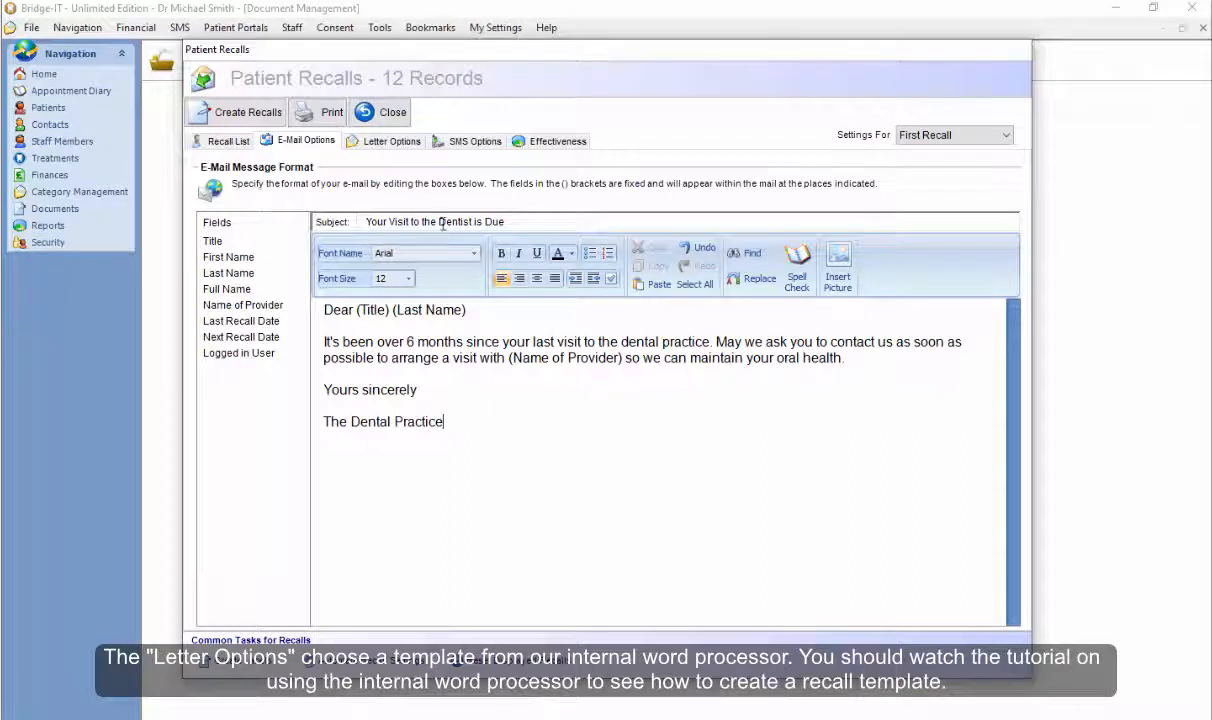
Choose Recall 1 as the default letter template for the first recall.
{"action": "left_click", "coordinate": [388, 141]}
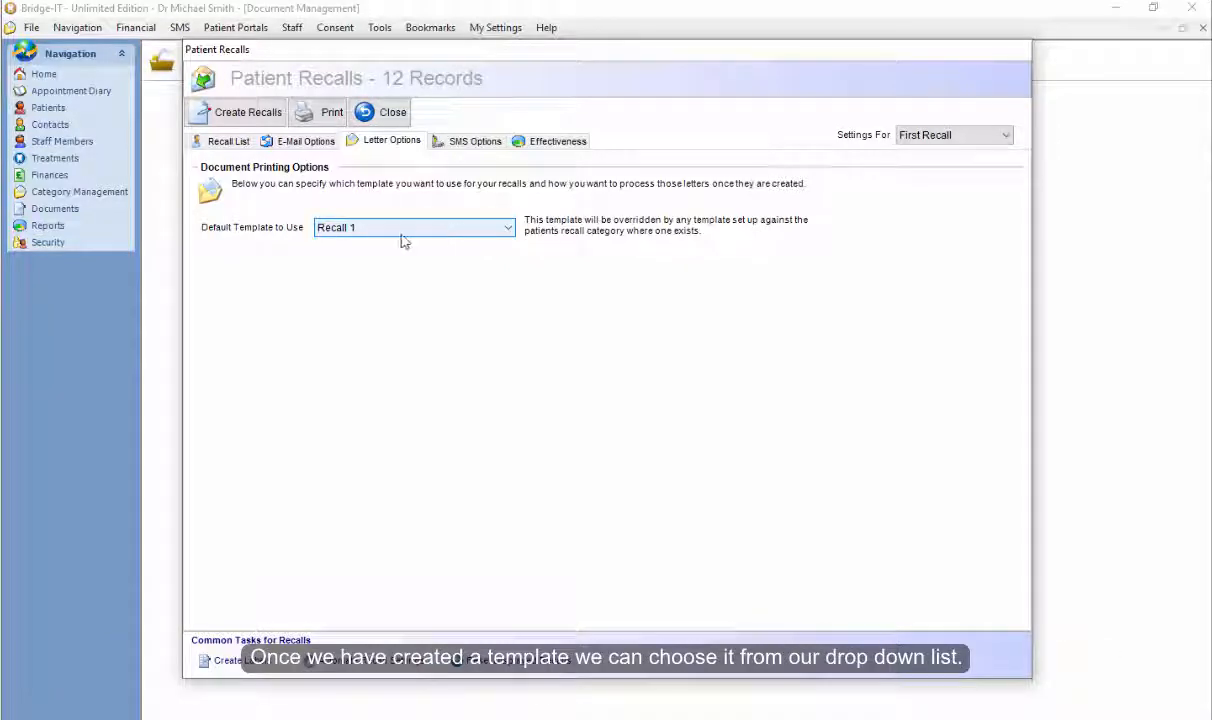
{"action": "left_click", "coordinate": [450, 230]}
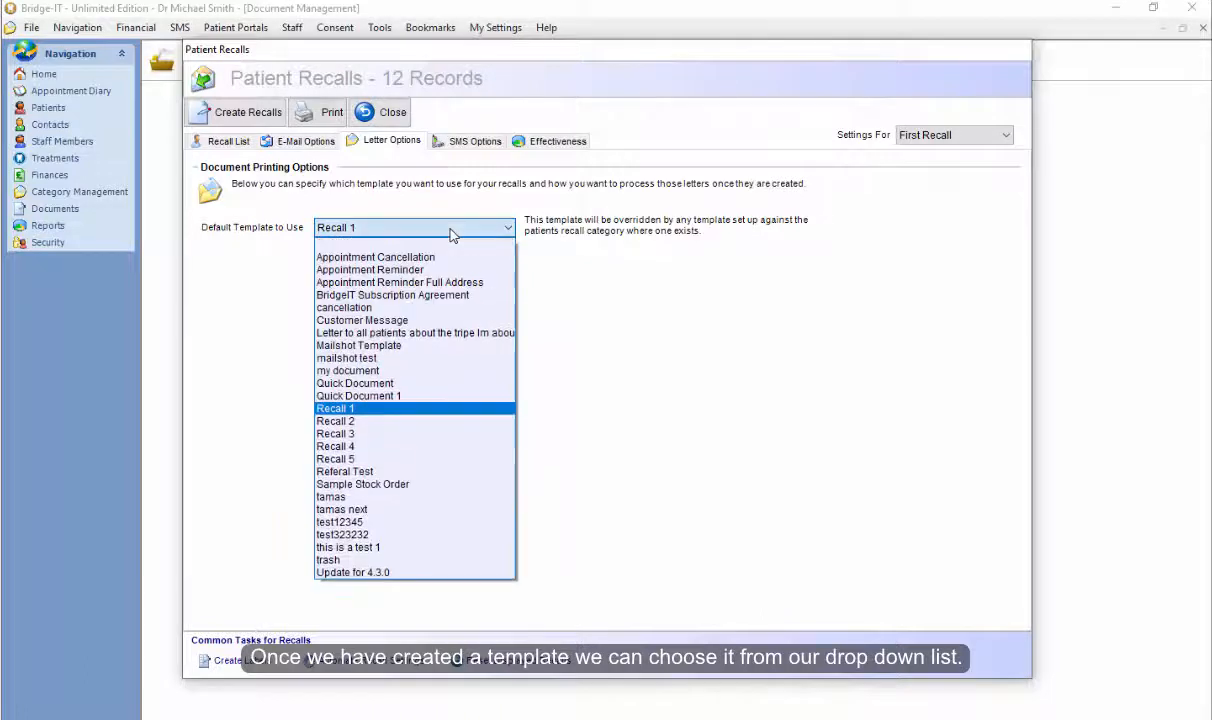
{"action": "left_click", "coordinate": [384, 409]}
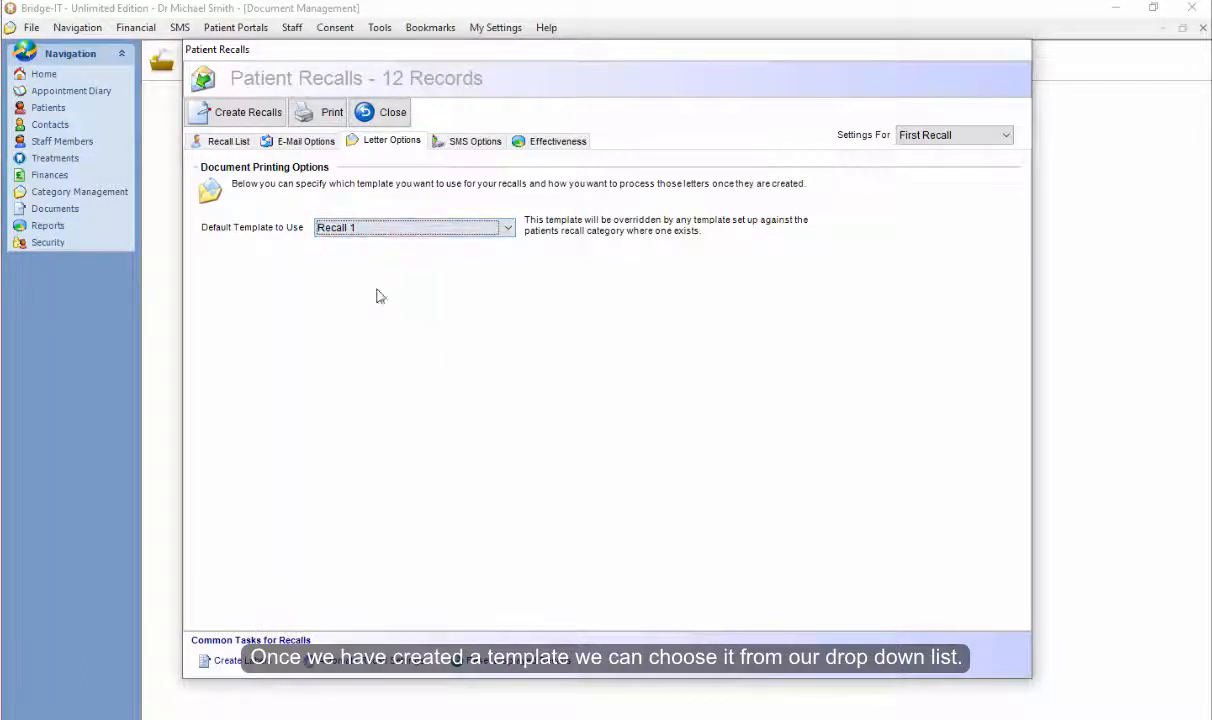
Review the wording and merge fields of the first recall's SMS message.
{"action": "left_click", "coordinate": [463, 143]}
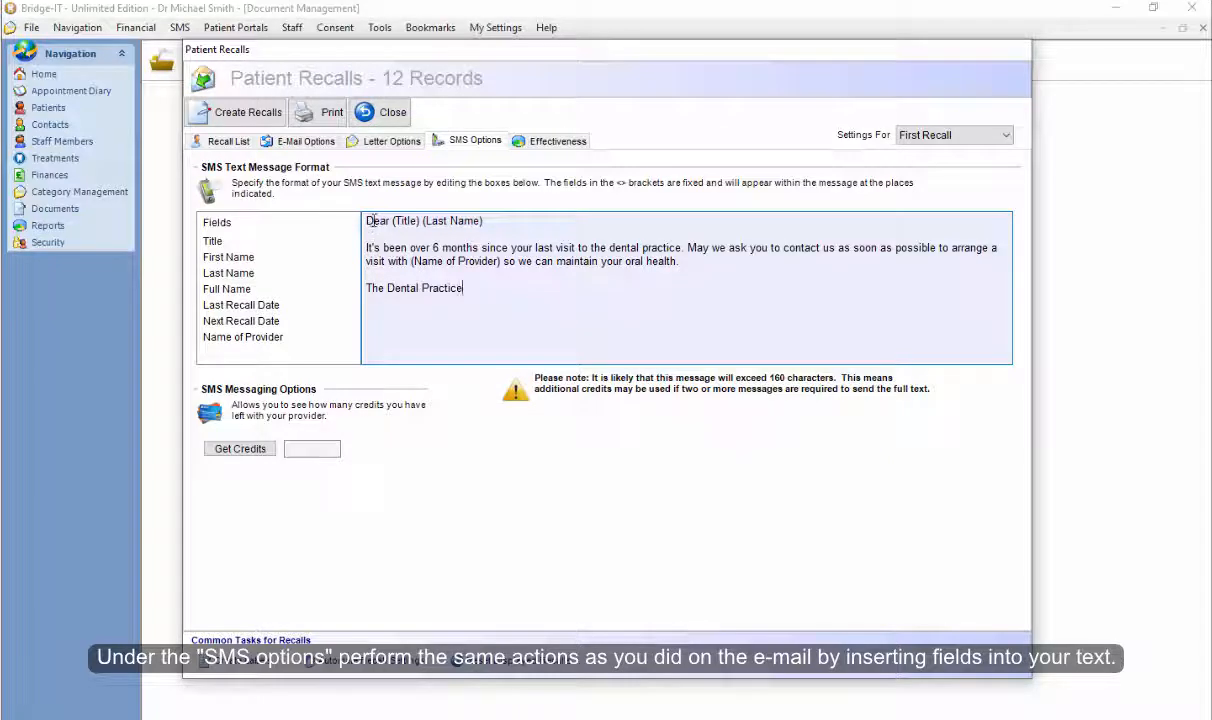
{"action": "left_click_drag", "start_coordinate": [352, 208], "coordinate": [517, 278]}
{"action": "left_click", "coordinate": [546, 295]}
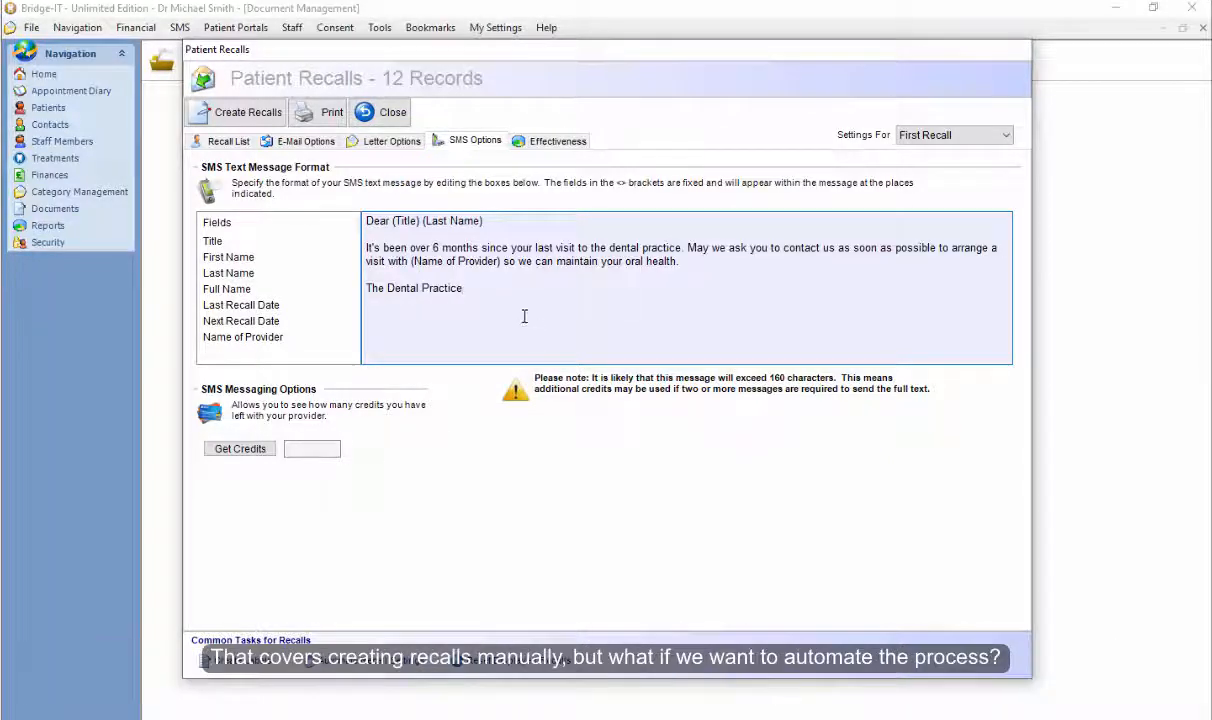
Return to the recall list and open the automated recall settings.
{"action": "left_click", "coordinate": [229, 142]}
{"action": "left_click", "coordinate": [578, 296]}
{"action": "left_click", "coordinate": [602, 326]}
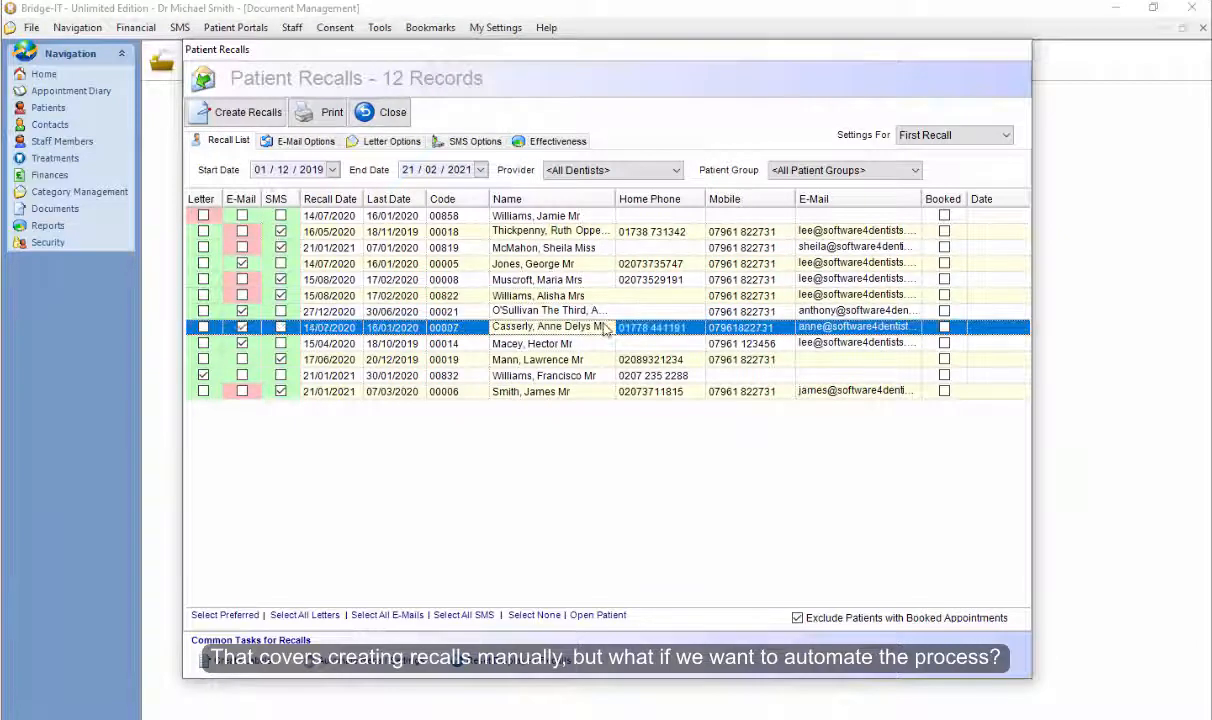
{"action": "left_click", "coordinate": [588, 299]}
{"action": "left_click", "coordinate": [596, 312]}
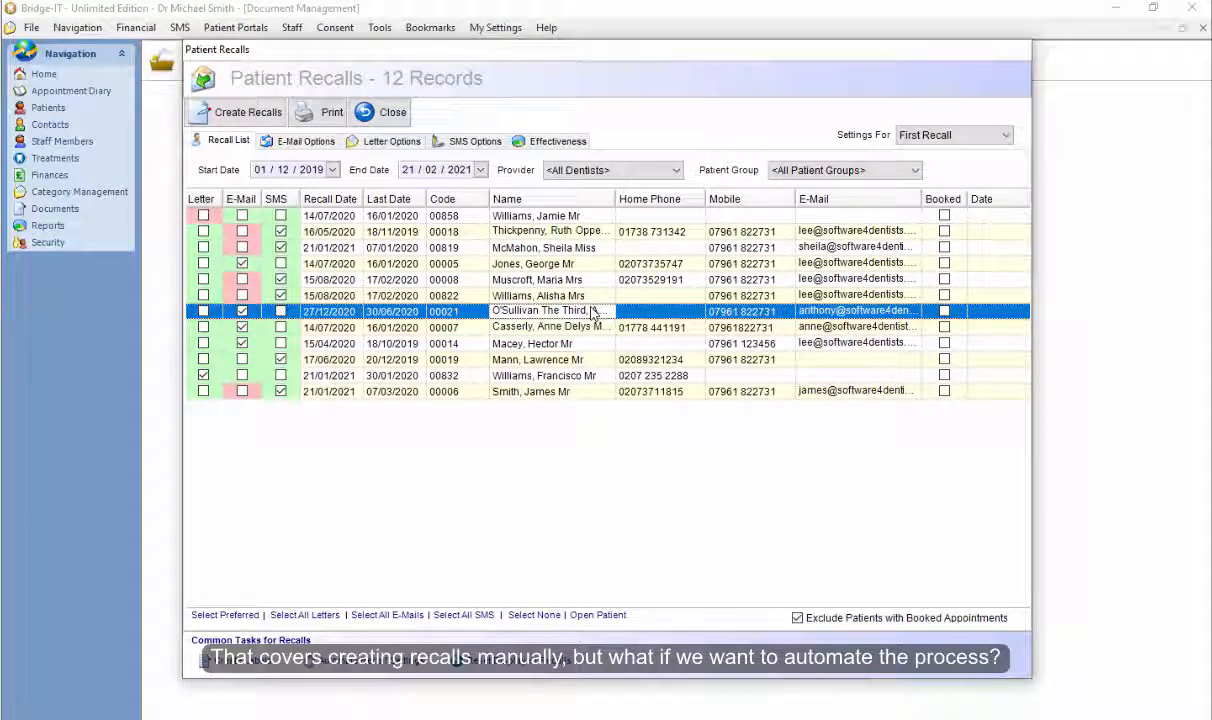
{"action": "left_click", "coordinate": [560, 295]}
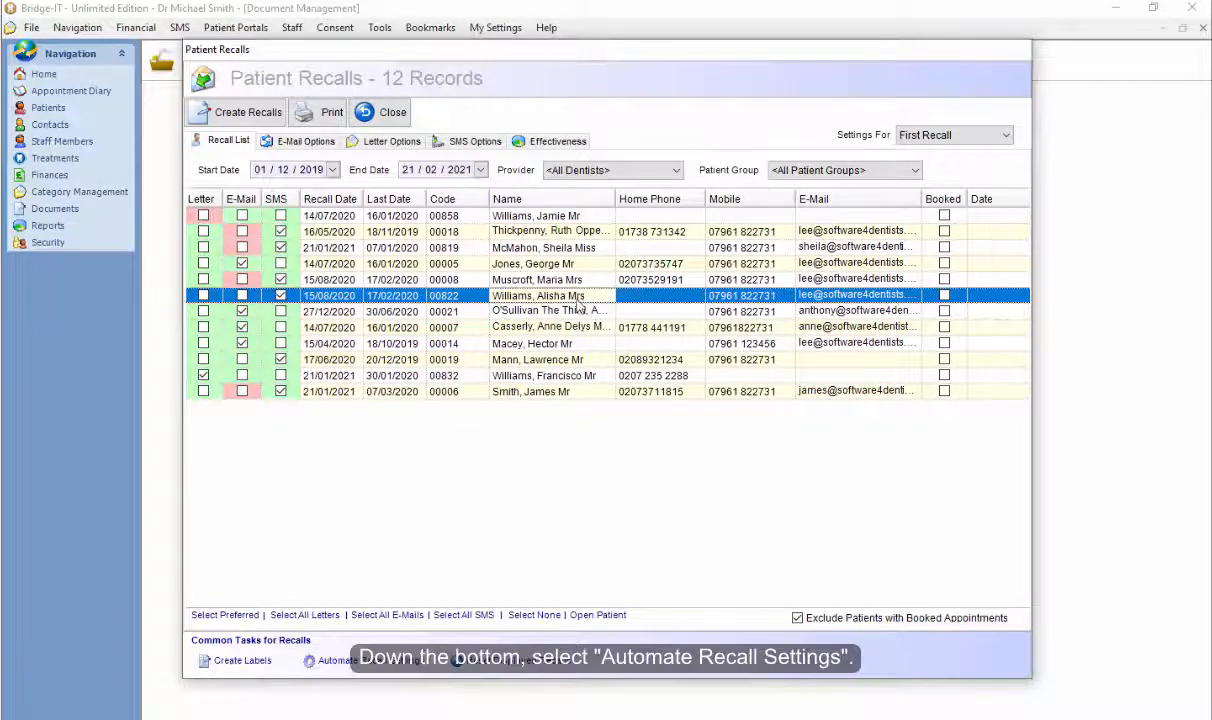
{"action": "left_click", "coordinate": [370, 663]}
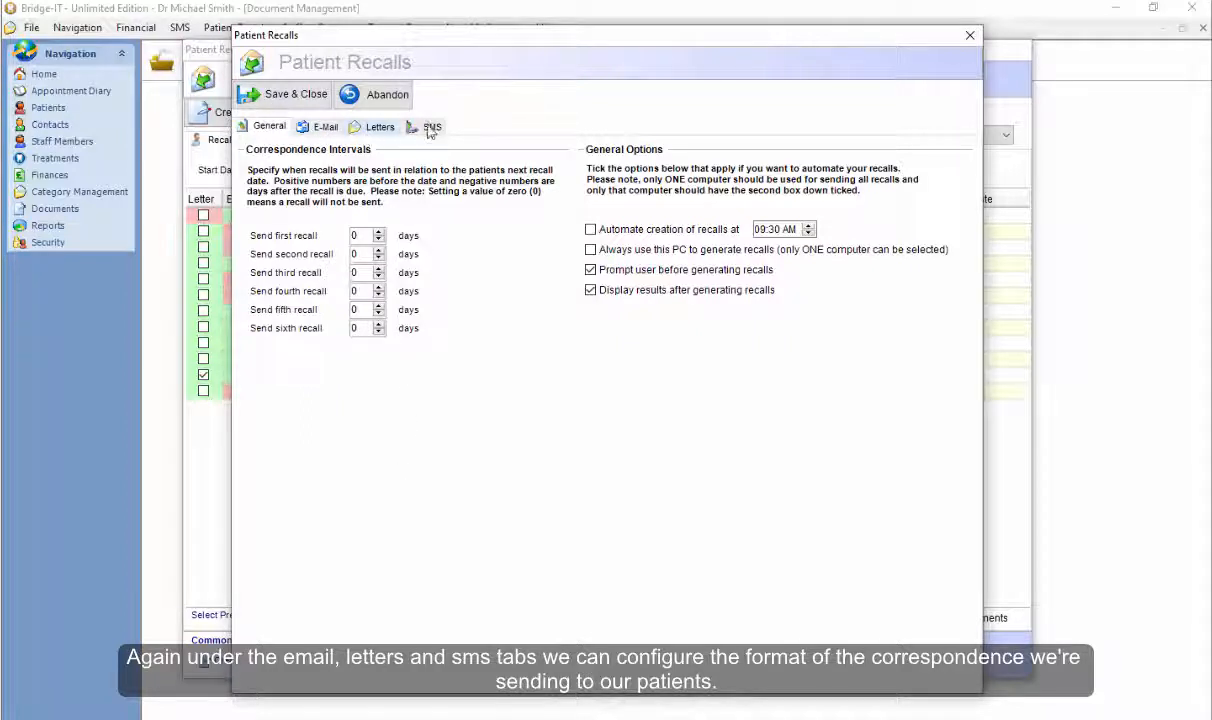
Look through the e-mail, letter and SMS template settings for automated recalls.
{"action": "left_click", "coordinate": [321, 131]}
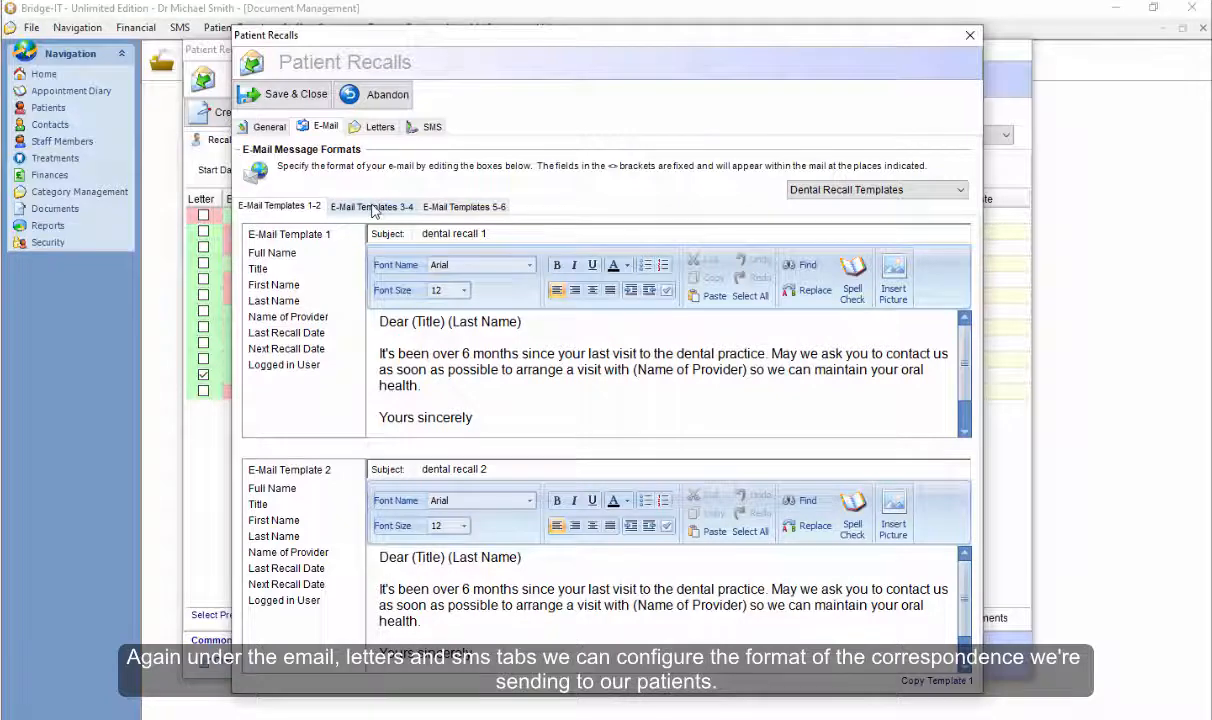
{"action": "left_click", "coordinate": [377, 130]}
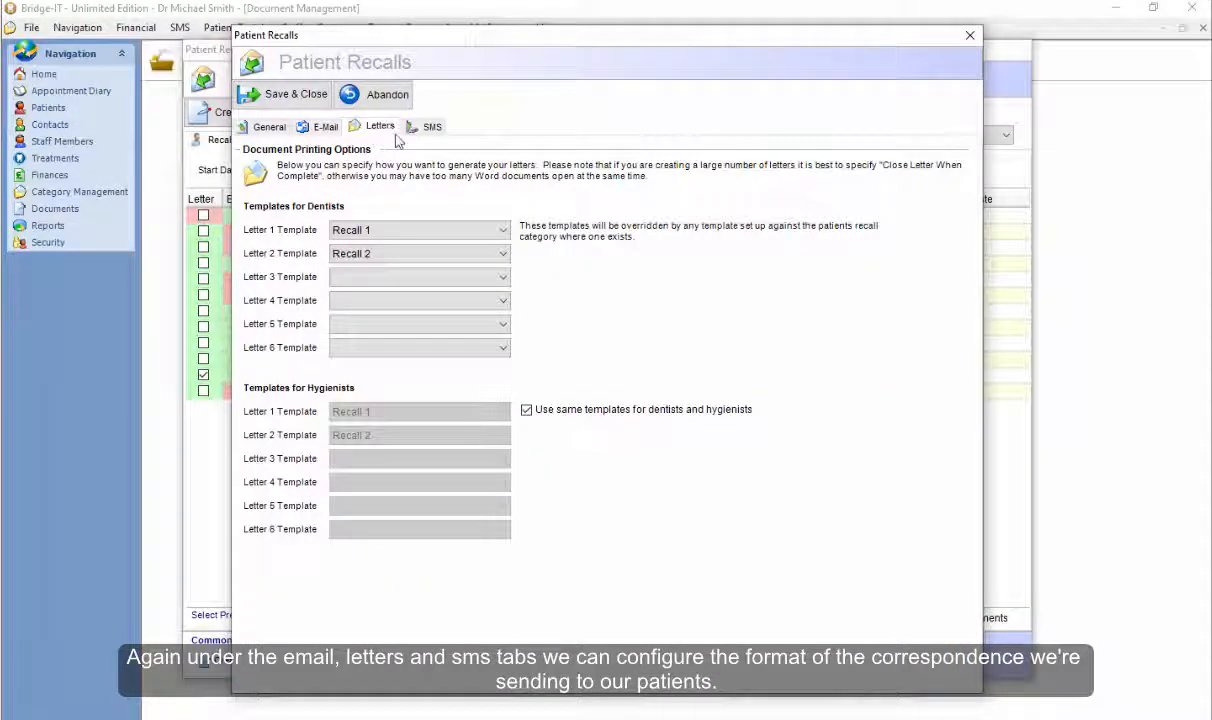
{"action": "left_click", "coordinate": [428, 134]}
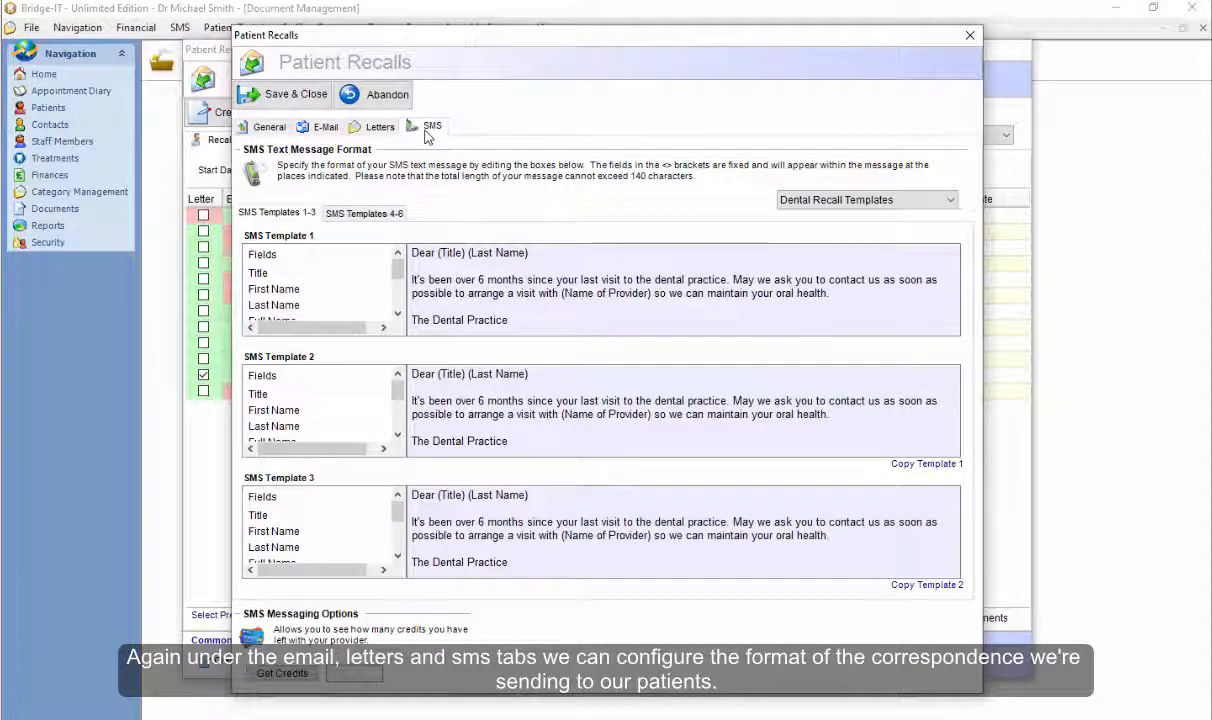
Review the wording of automated recall e-mail templates 1 and 2, and display templates 3 and 4.
{"action": "left_click", "coordinate": [324, 128]}
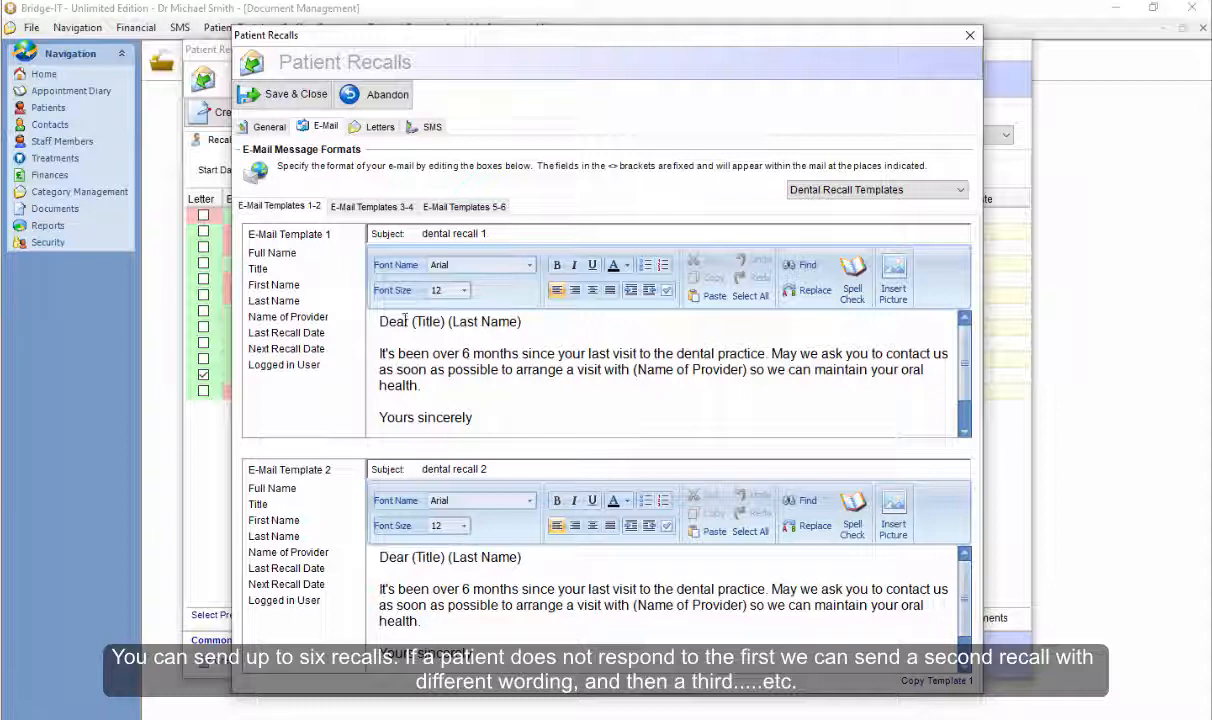
{"action": "left_click_drag", "start_coordinate": [386, 320], "coordinate": [480, 415]}
{"action": "left_click", "coordinate": [533, 413]}
{"action": "left_click_drag", "start_coordinate": [508, 648], "coordinate": [384, 540]}
{"action": "left_click", "coordinate": [464, 591]}
{"action": "left_click_drag", "start_coordinate": [381, 586], "coordinate": [530, 652]}
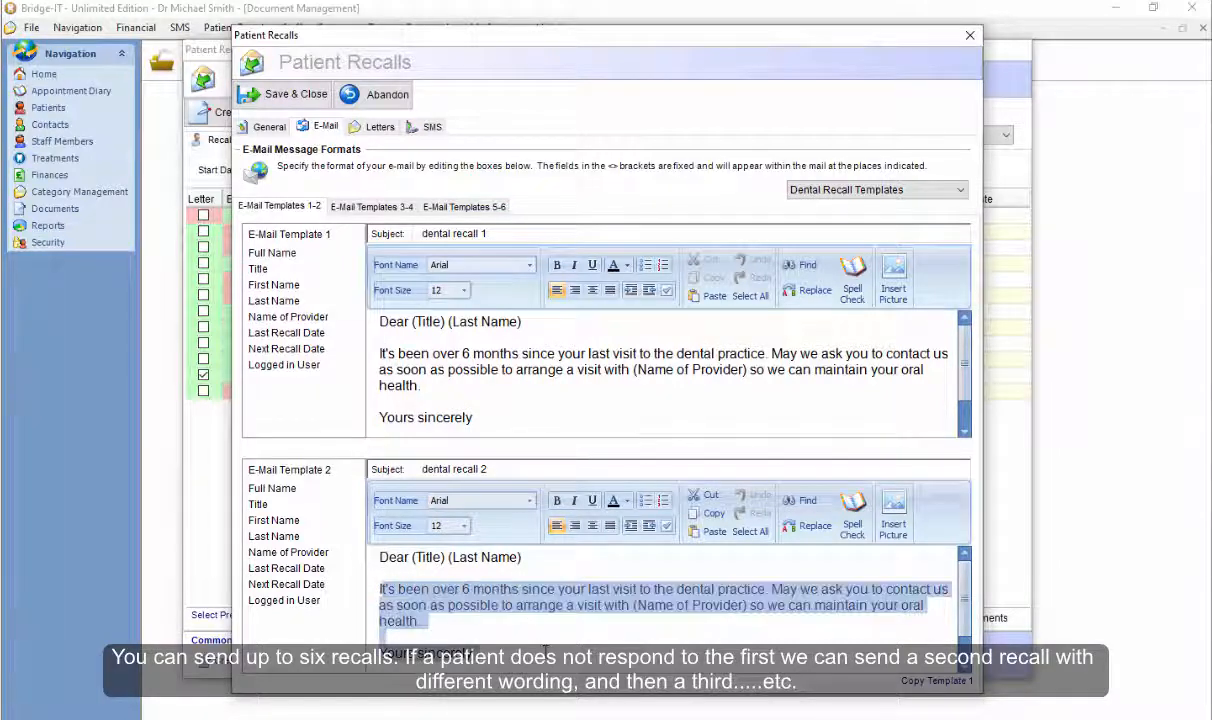
{"action": "left_click", "coordinate": [541, 653]}
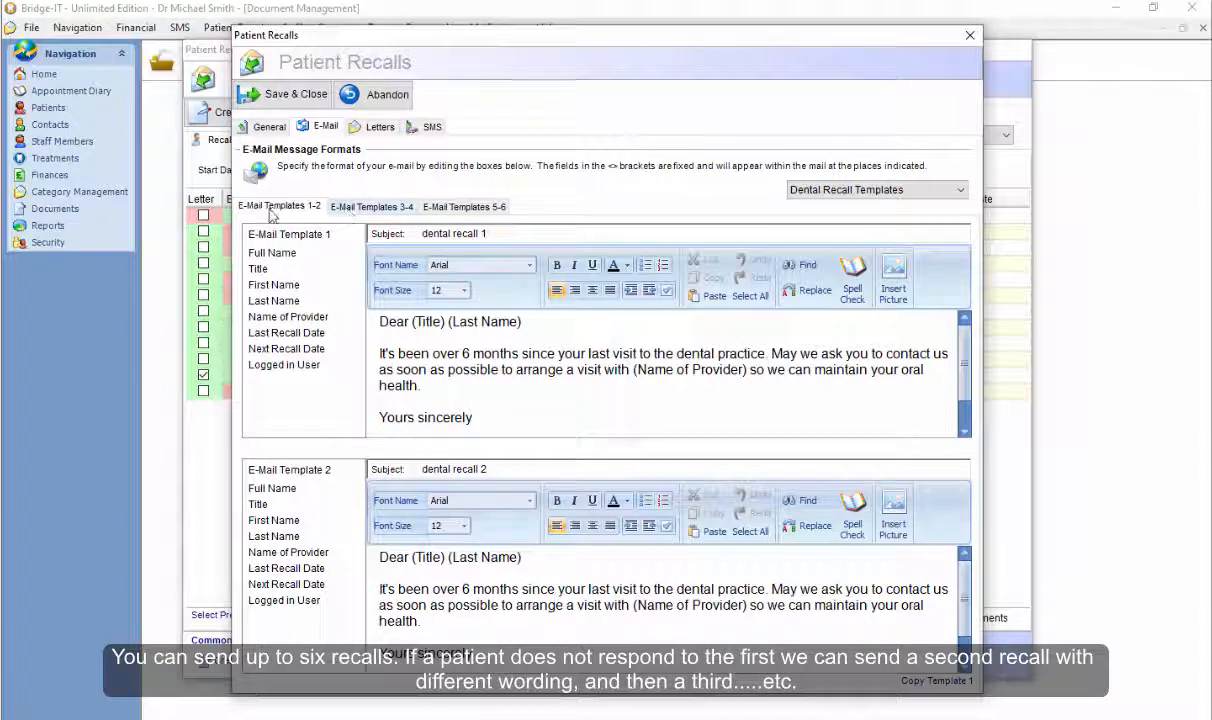
{"action": "left_click", "coordinate": [365, 208]}
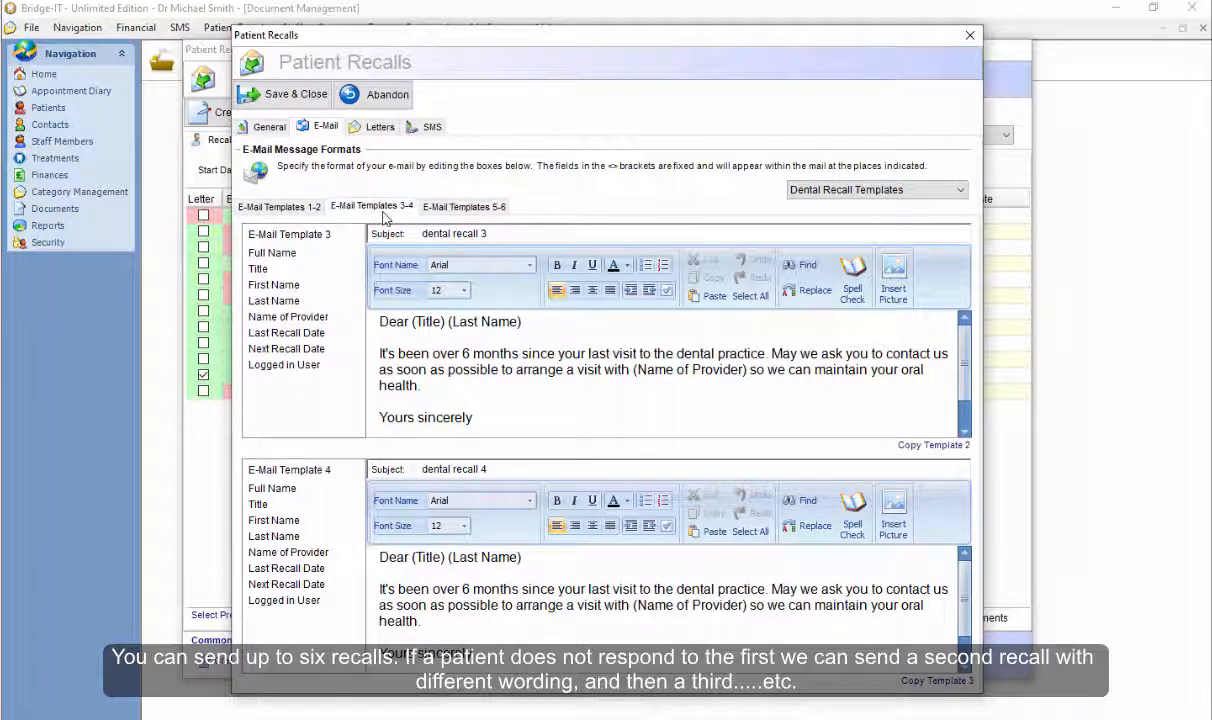
Review the wording of automated recall e-mail templates 3 and 4, and look through the remaining e-mail template pages.
{"action": "left_click_drag", "start_coordinate": [374, 315], "coordinate": [515, 412]}
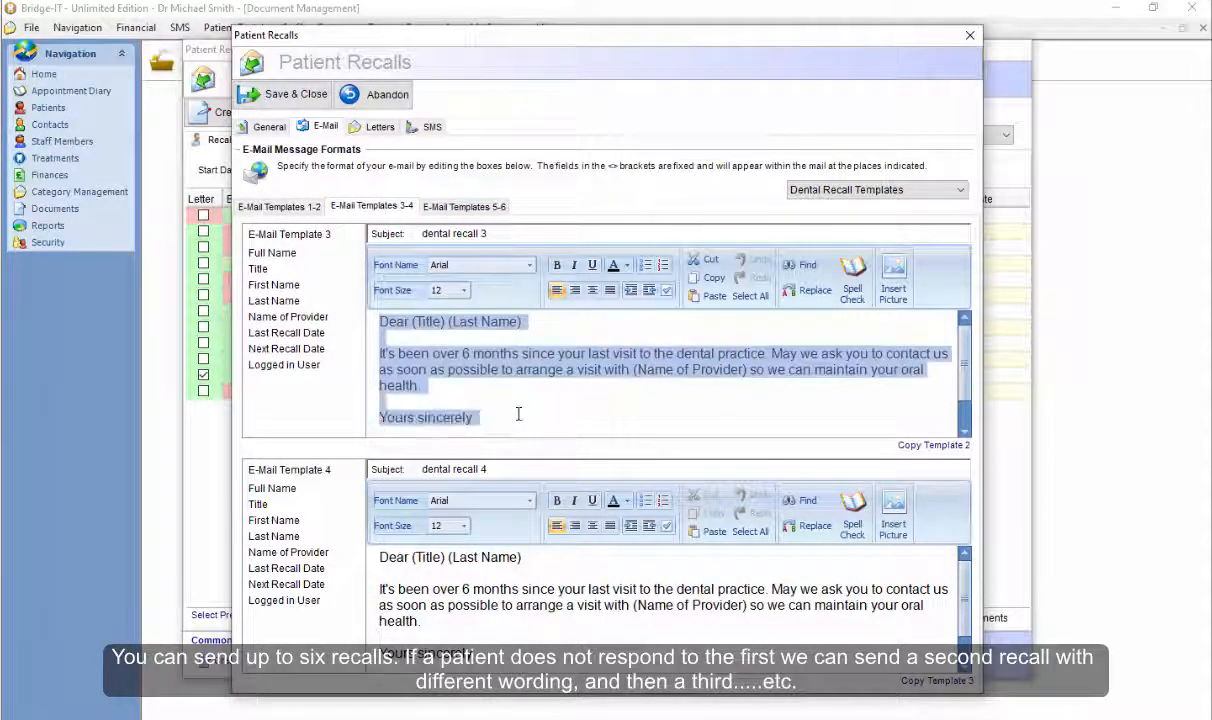
{"action": "left_click", "coordinate": [517, 413]}
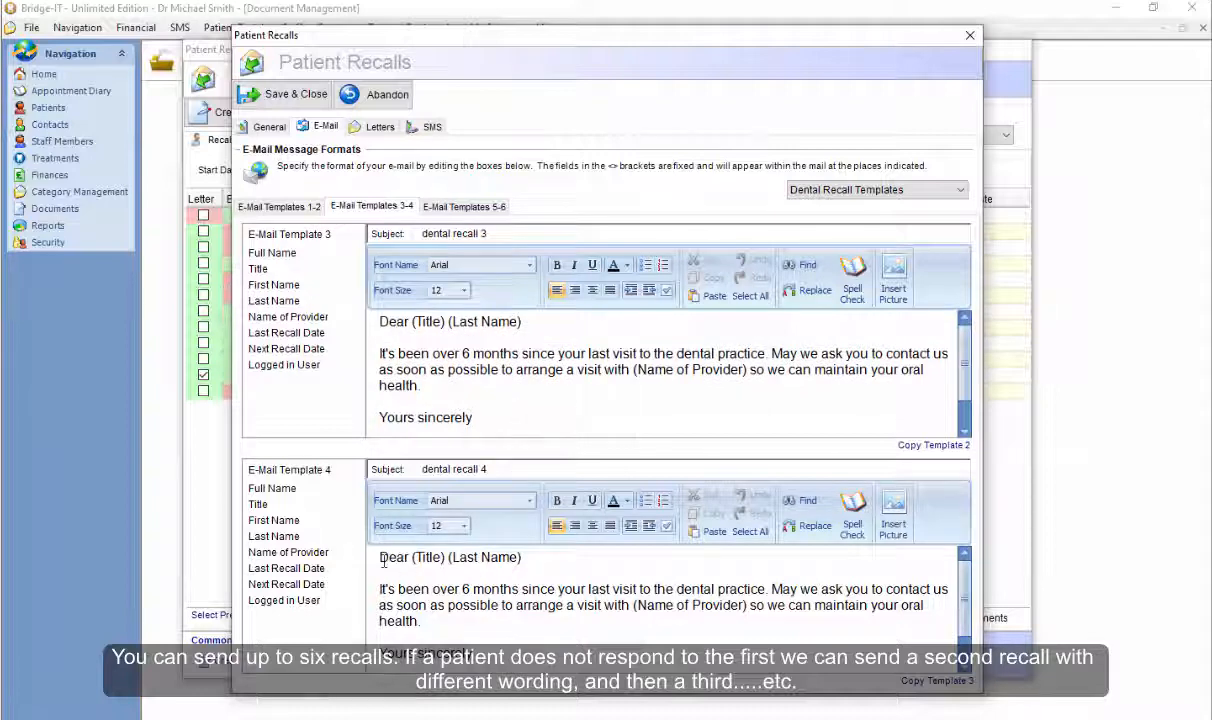
{"action": "left_click", "coordinate": [464, 207]}
{"action": "left_click", "coordinate": [280, 206]}
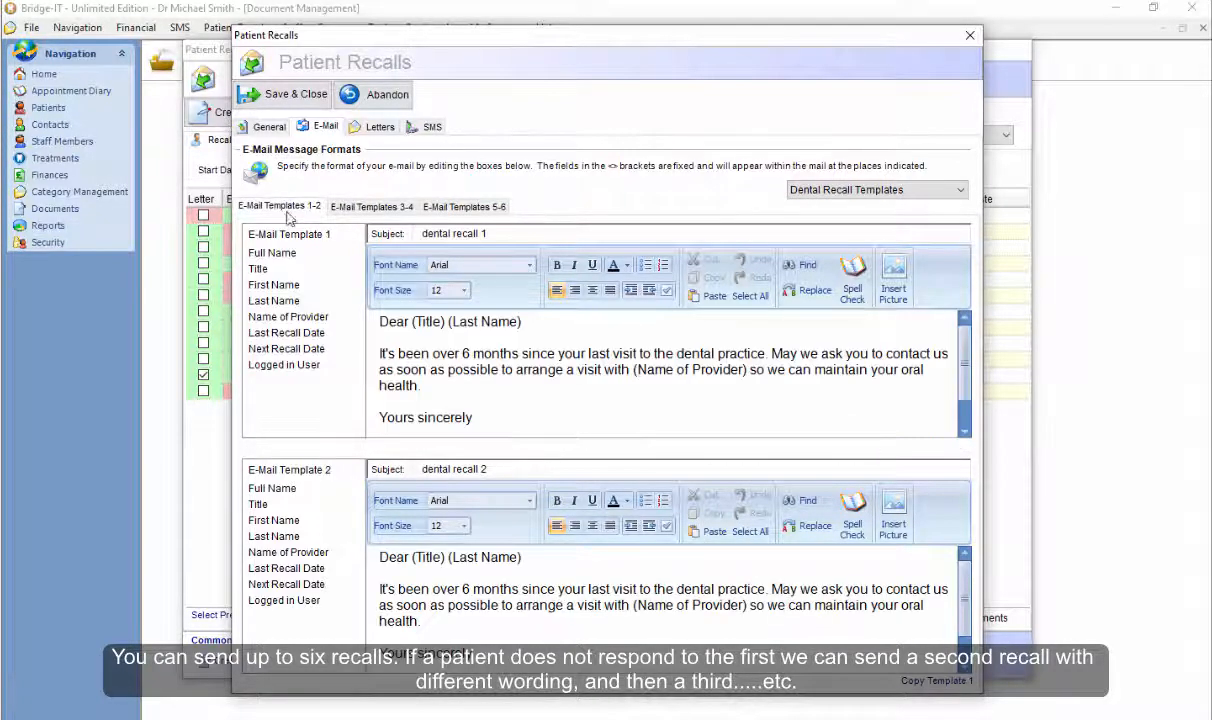
Look through the letter templates, SMS templates, general settings and e-mail formats for automated recalls.
{"action": "left_click", "coordinate": [377, 127]}
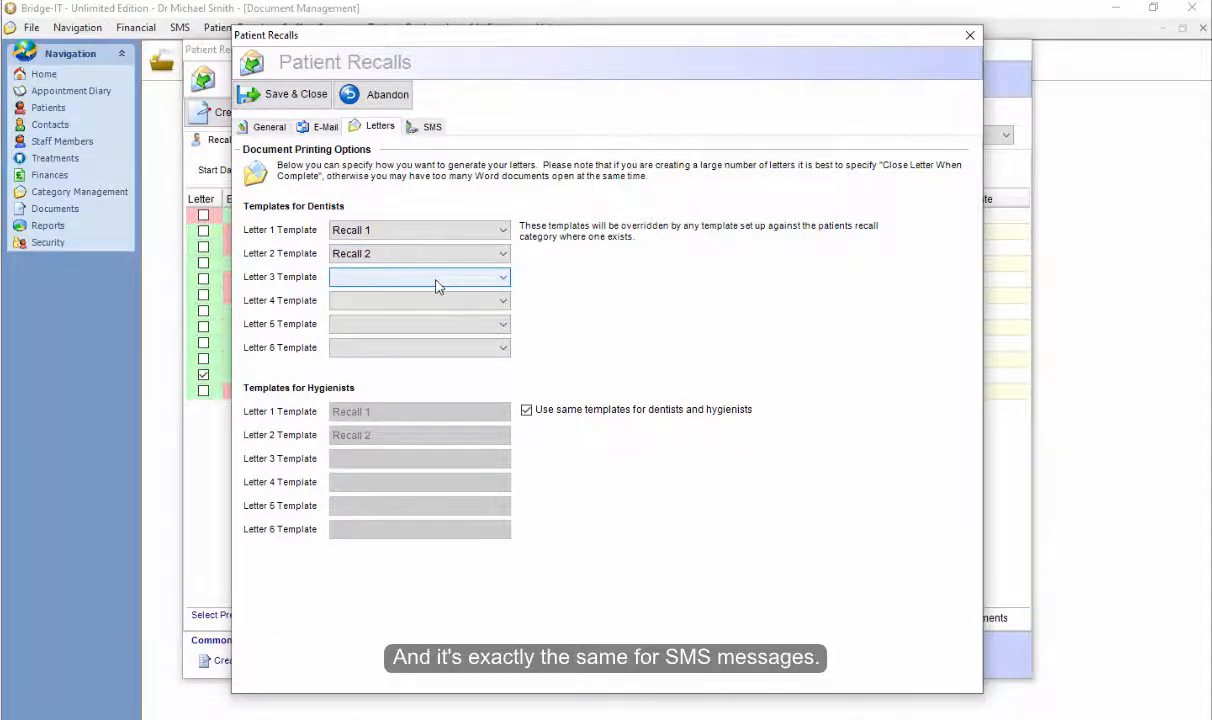
{"action": "left_click", "coordinate": [416, 128]}
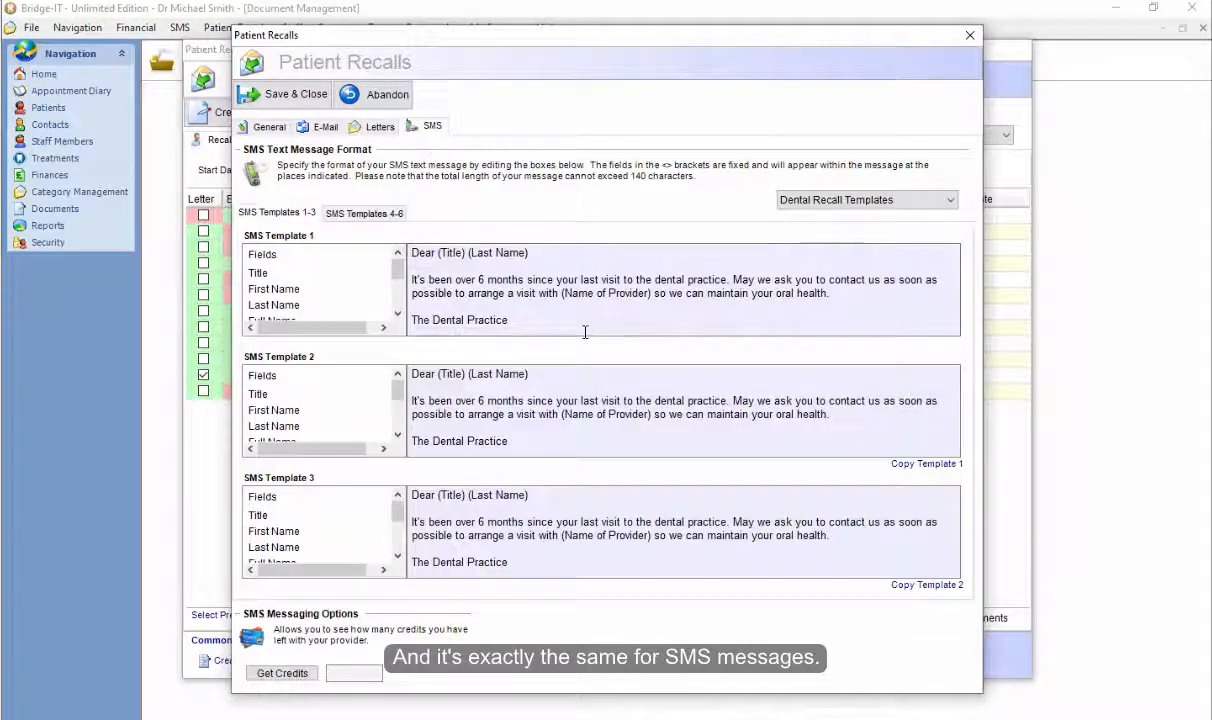
{"action": "left_click", "coordinate": [266, 133]}
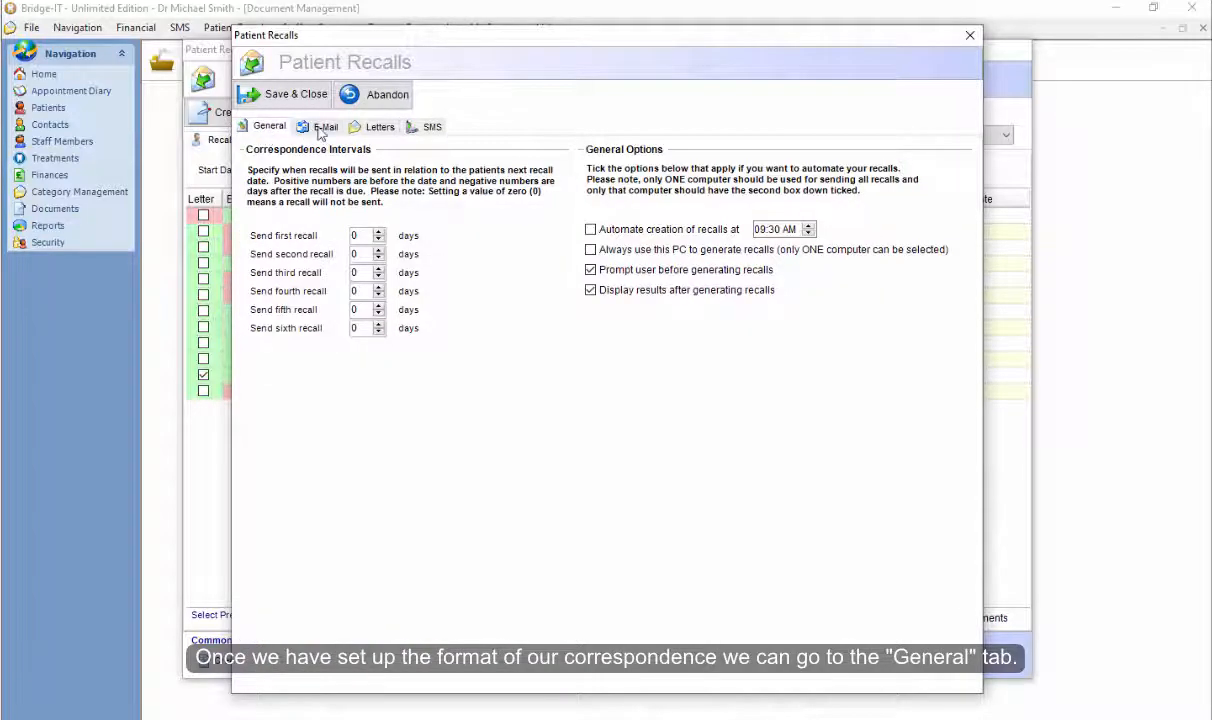
{"action": "left_click", "coordinate": [305, 127]}
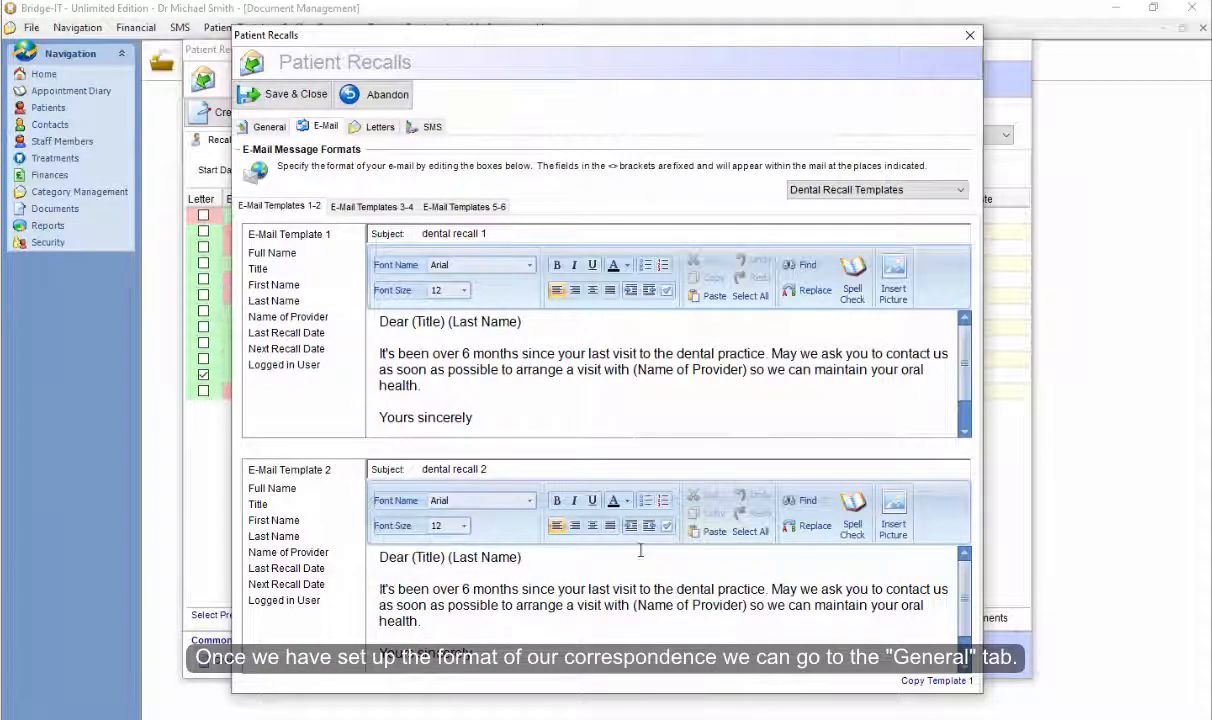
Set the recall correspondence intervals to 7 days for the first, -30 for the second and -60 for the third recall.
{"action": "left_click", "coordinate": [265, 127]}
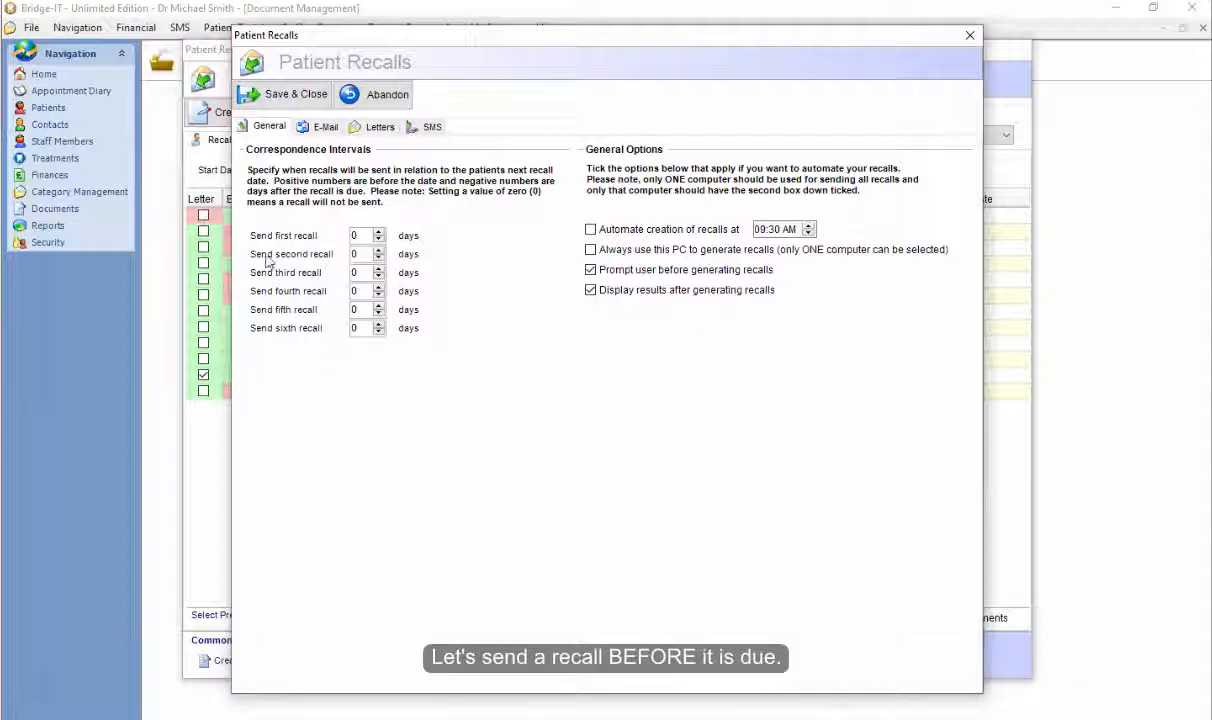
{"action": "double_click", "coordinate": [362, 235]}
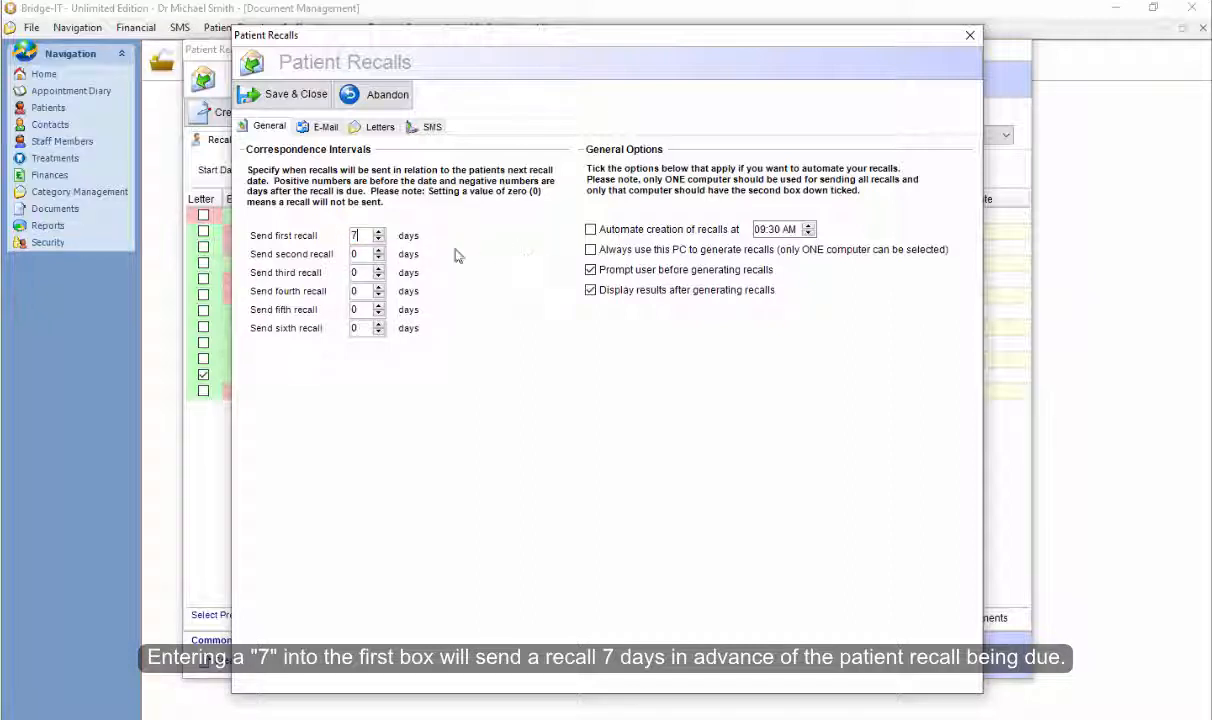
{"action": "double_click", "coordinate": [361, 257]}
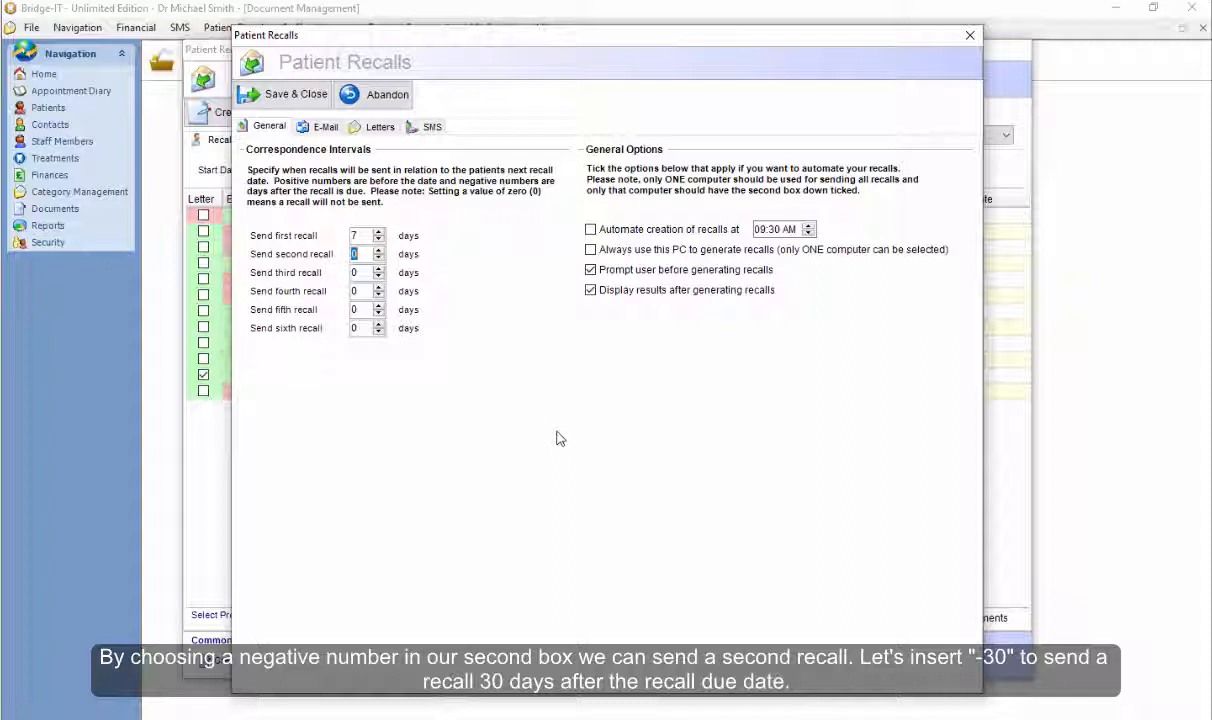
{"action": "type", "text": "-3"}
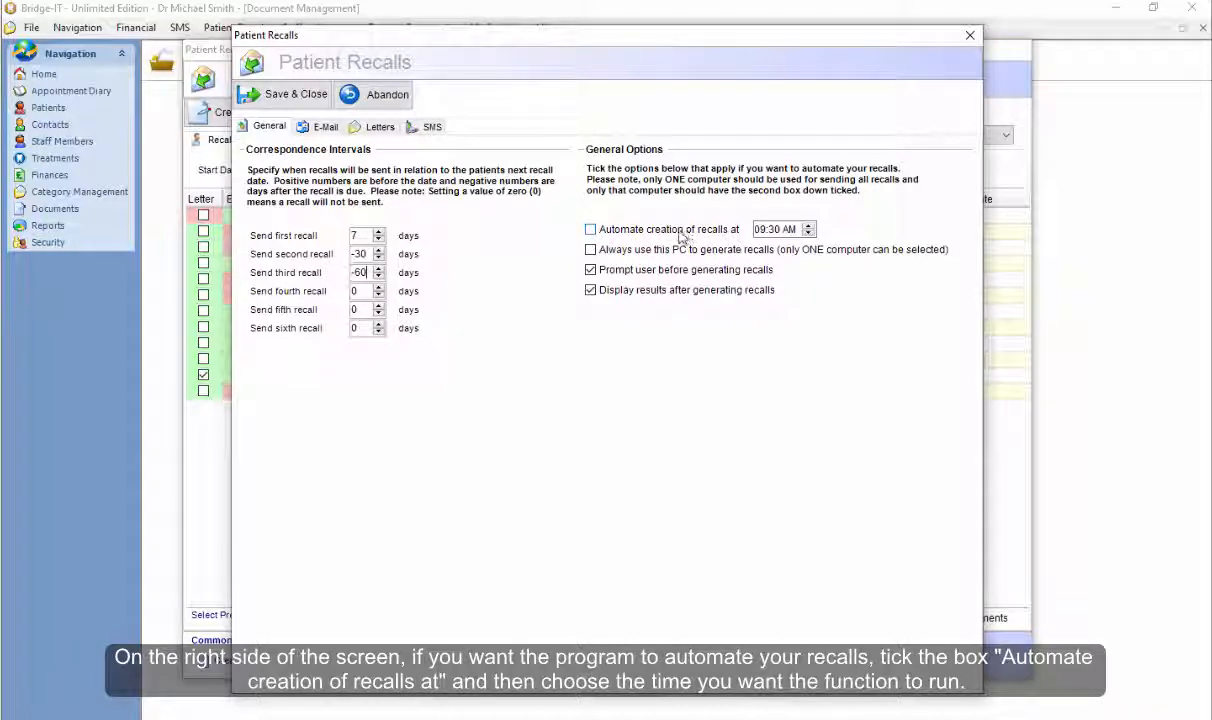
Enable automated creation of recalls, always using this PC, with the user prompted before recalls are generated.
{"action": "left_click", "coordinate": [590, 229]}
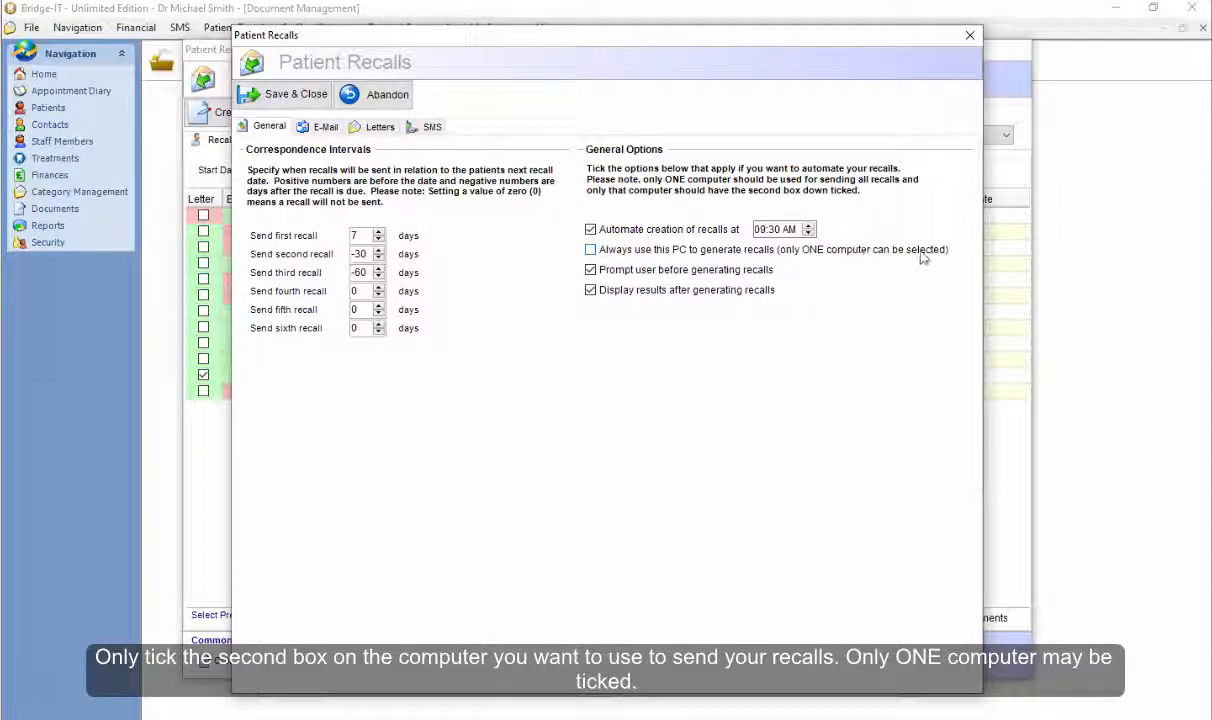
{"action": "left_click", "coordinate": [590, 248]}
{"action": "left_click", "coordinate": [591, 249]}
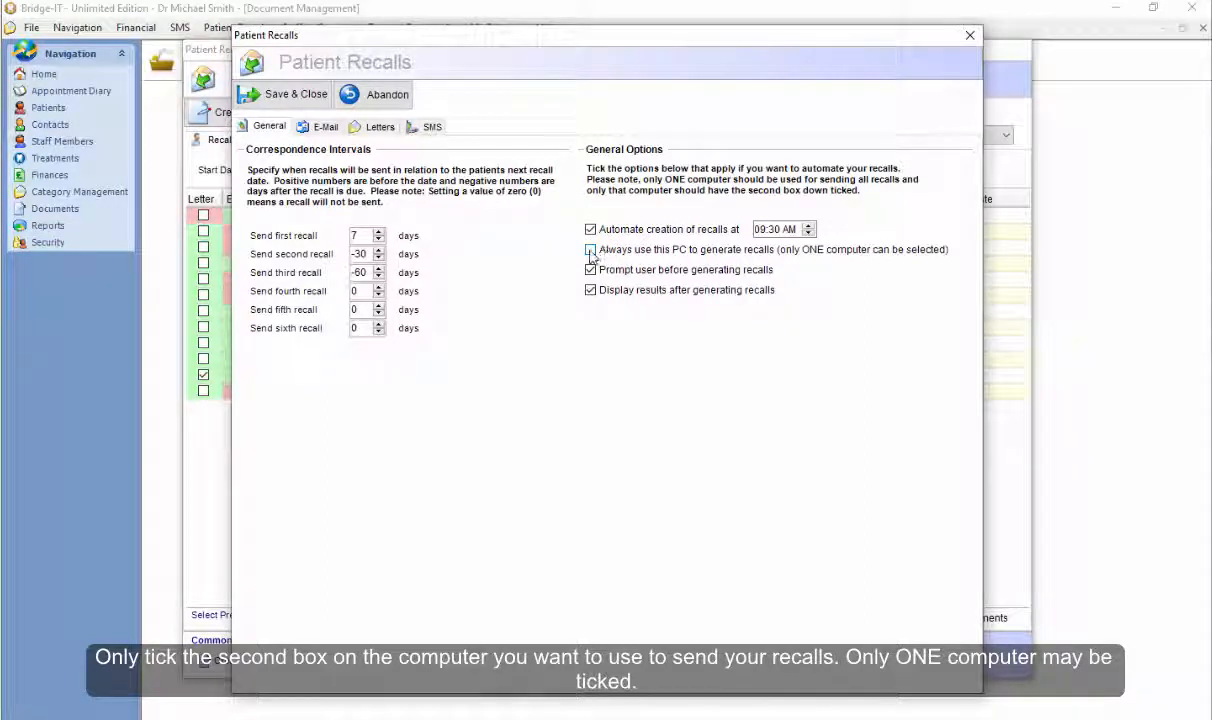
{"action": "left_click", "coordinate": [591, 250]}
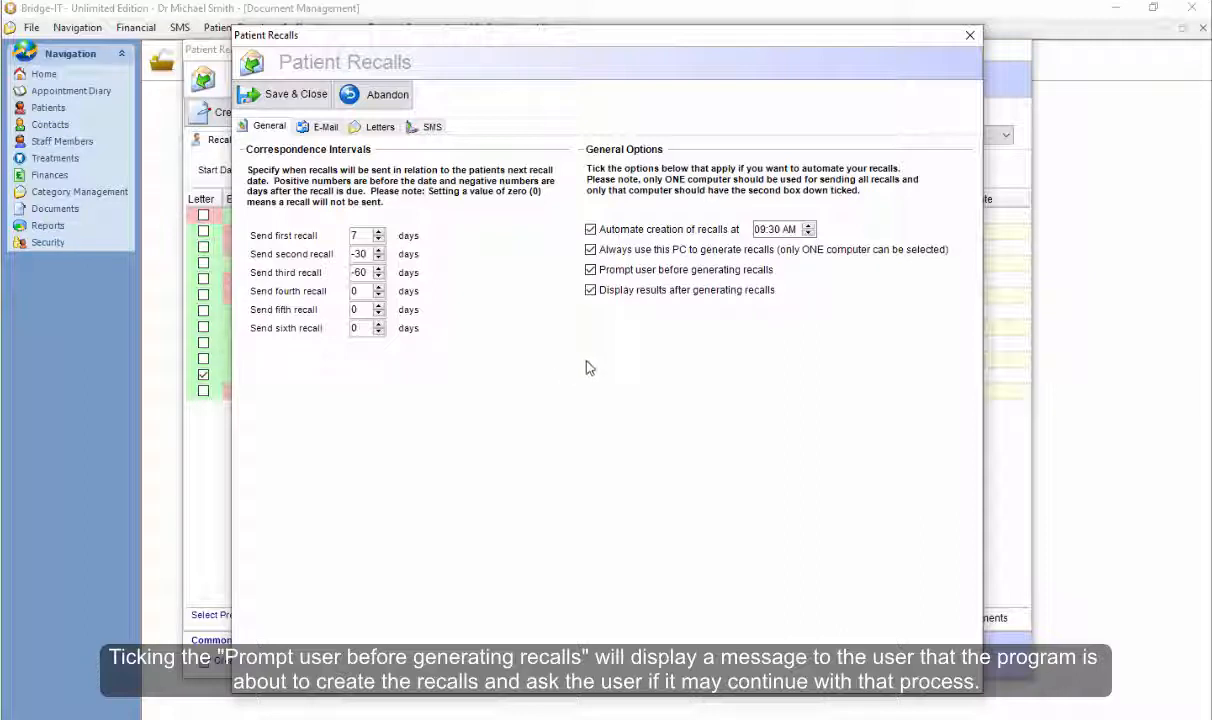
{"action": "left_click", "coordinate": [591, 271]}
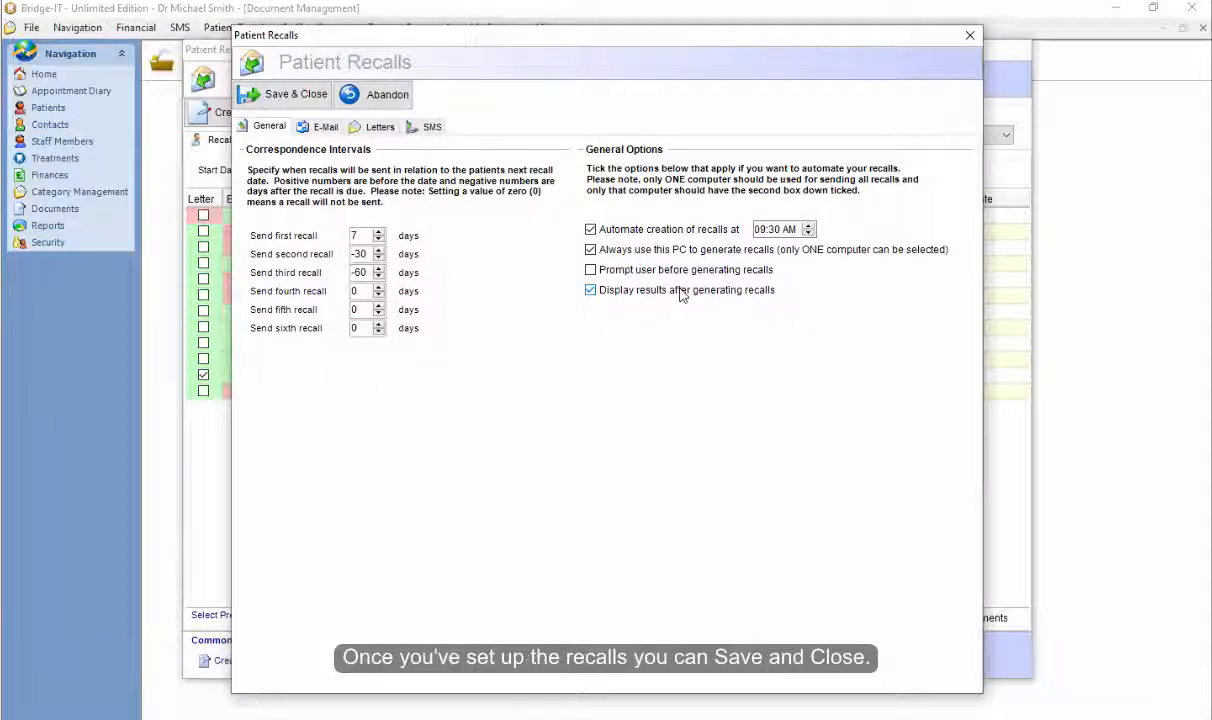
{"action": "left_click", "coordinate": [603, 272]}
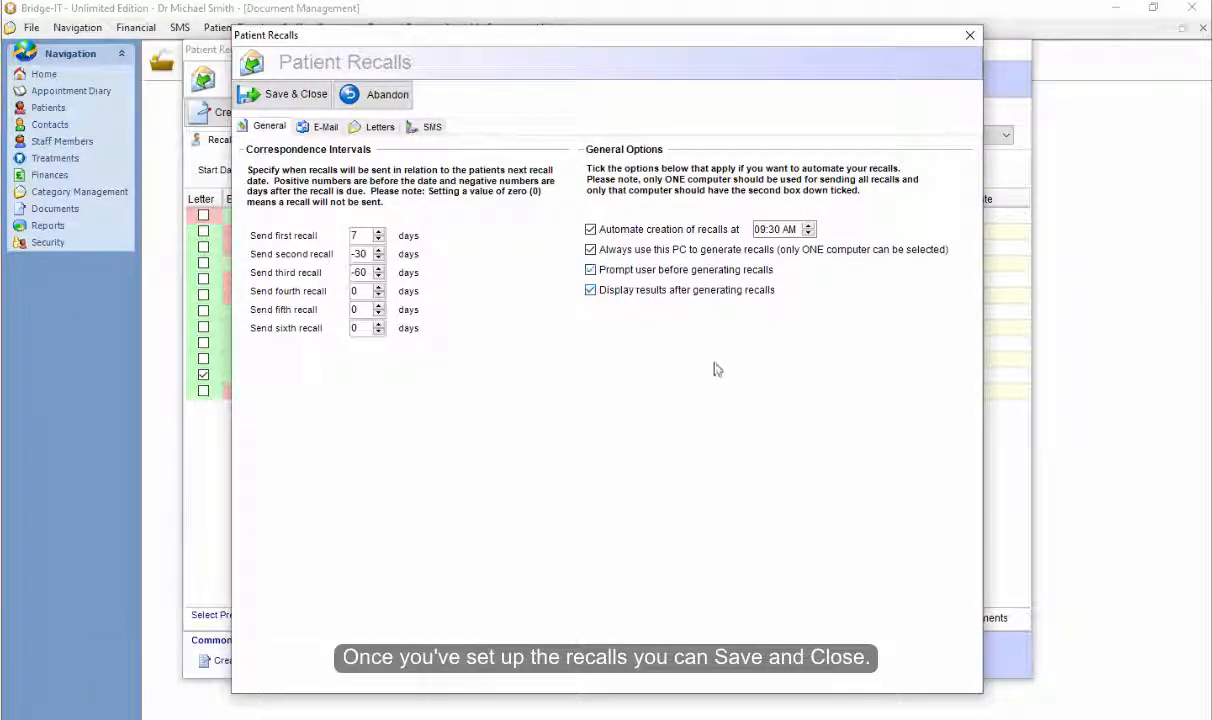
Save the automated recall settings, and switch from patient recalls to creating appointment reminders.
{"action": "left_click", "coordinate": [283, 96]}
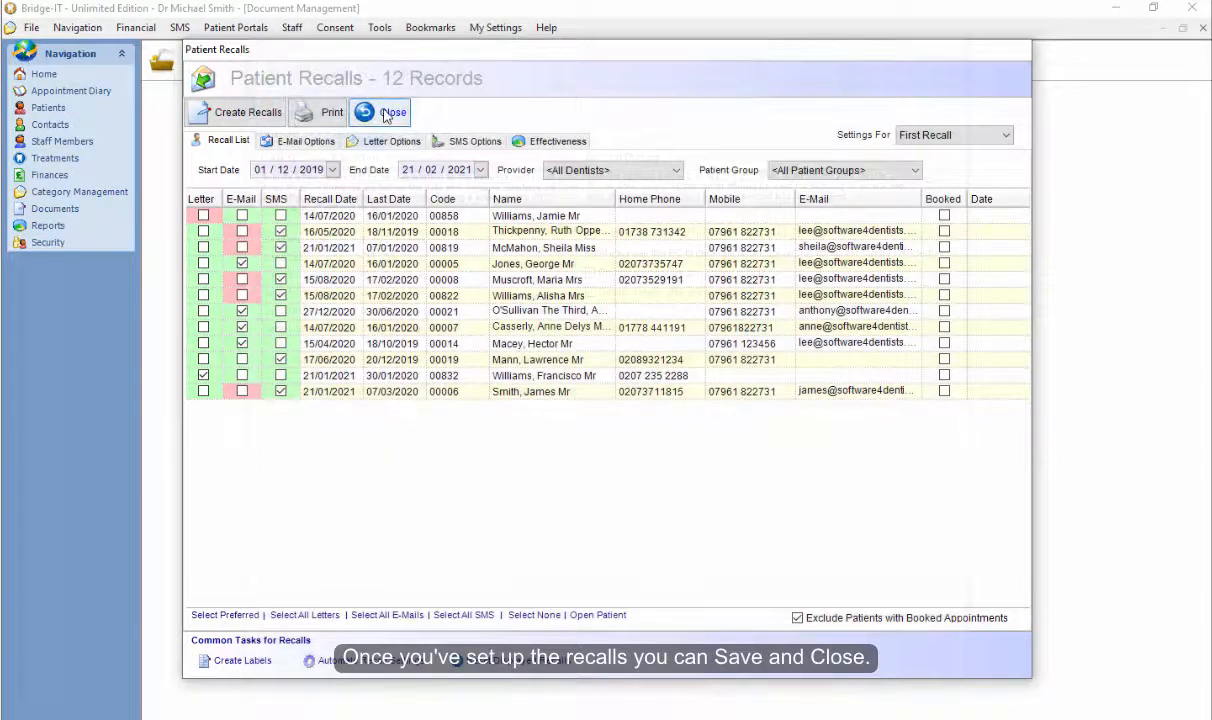
{"action": "left_click", "coordinate": [386, 114]}
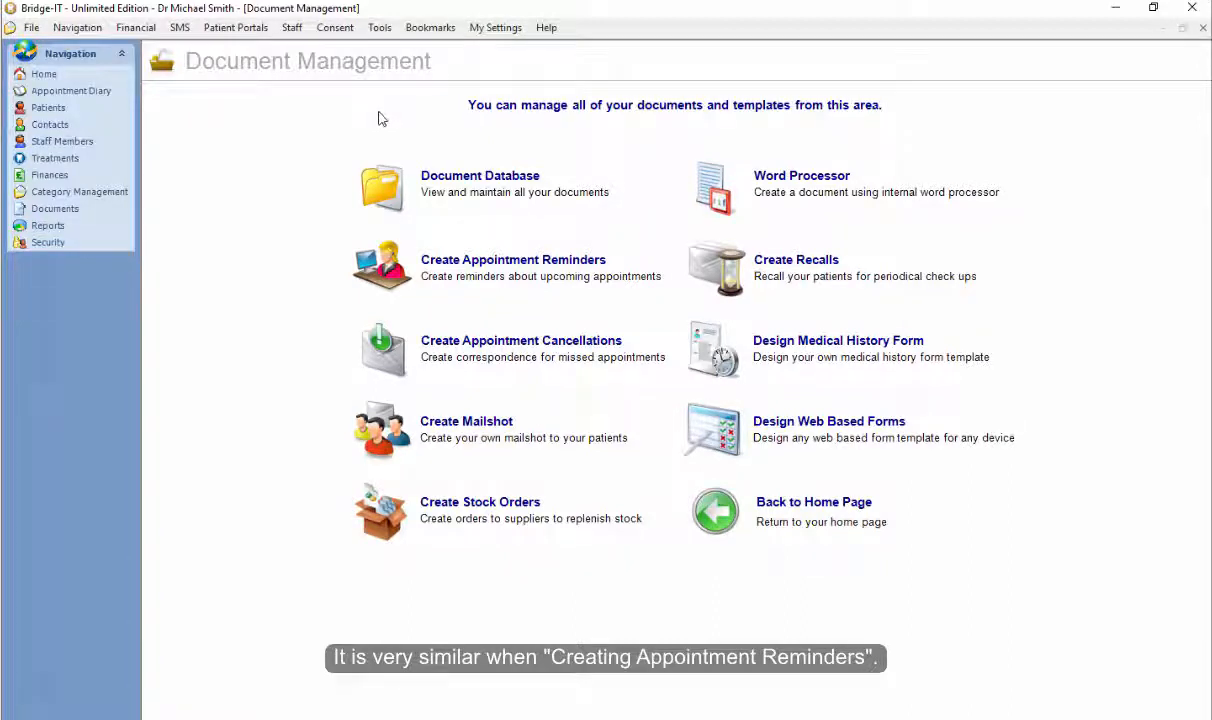
{"action": "left_click", "coordinate": [509, 262]}
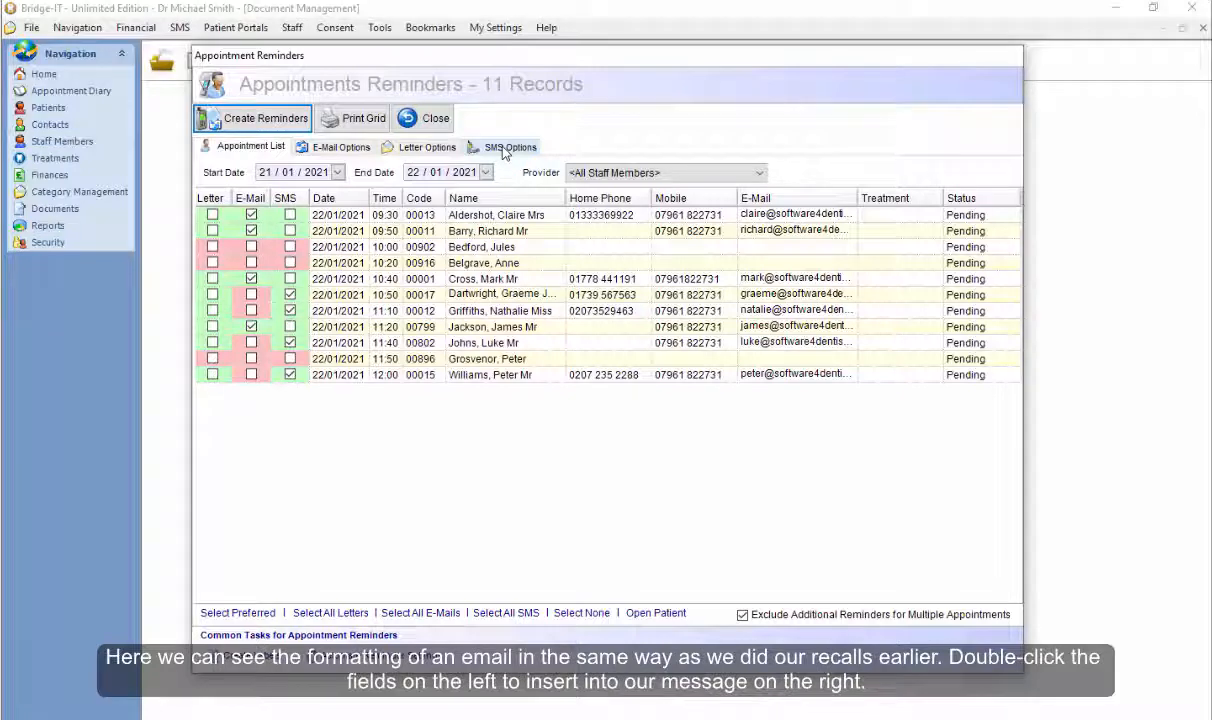
Review the first reminder e-mail's wording and available merge fields, and the subject and body areas of the second reminder e-mail.
{"action": "left_click", "coordinate": [333, 150]}
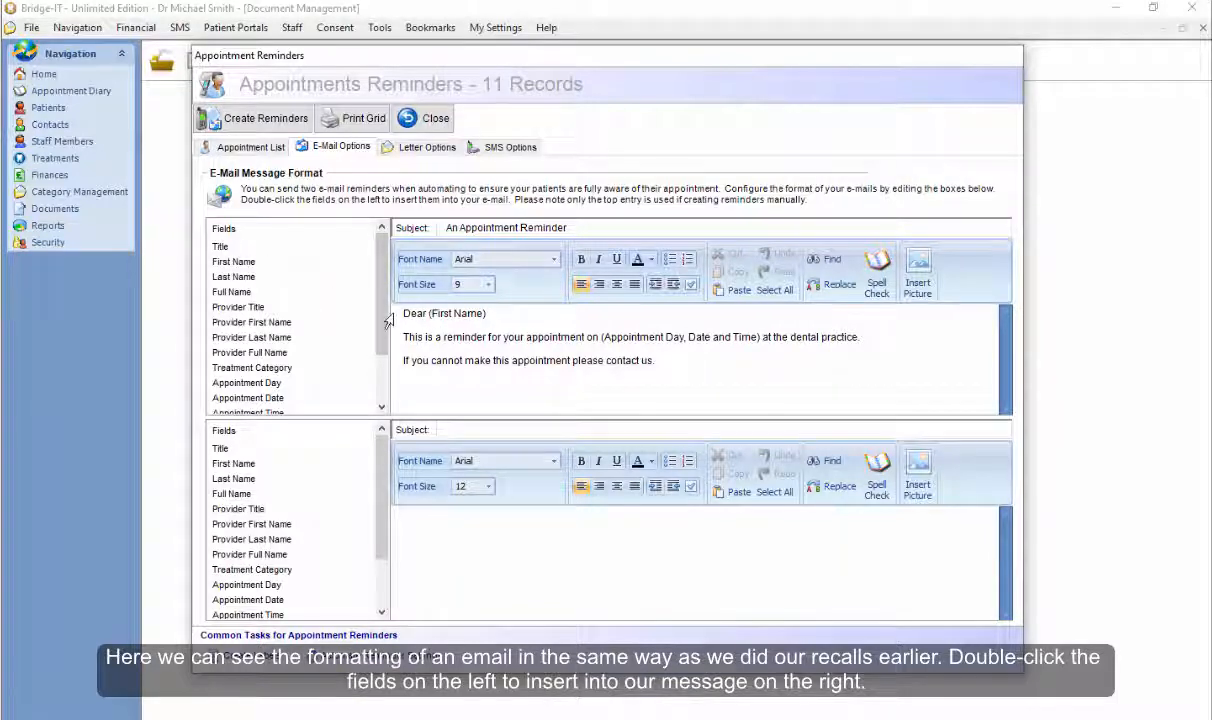
{"action": "left_click_drag", "start_coordinate": [403, 313], "coordinate": [688, 372]}
{"action": "left_click", "coordinate": [688, 372]}
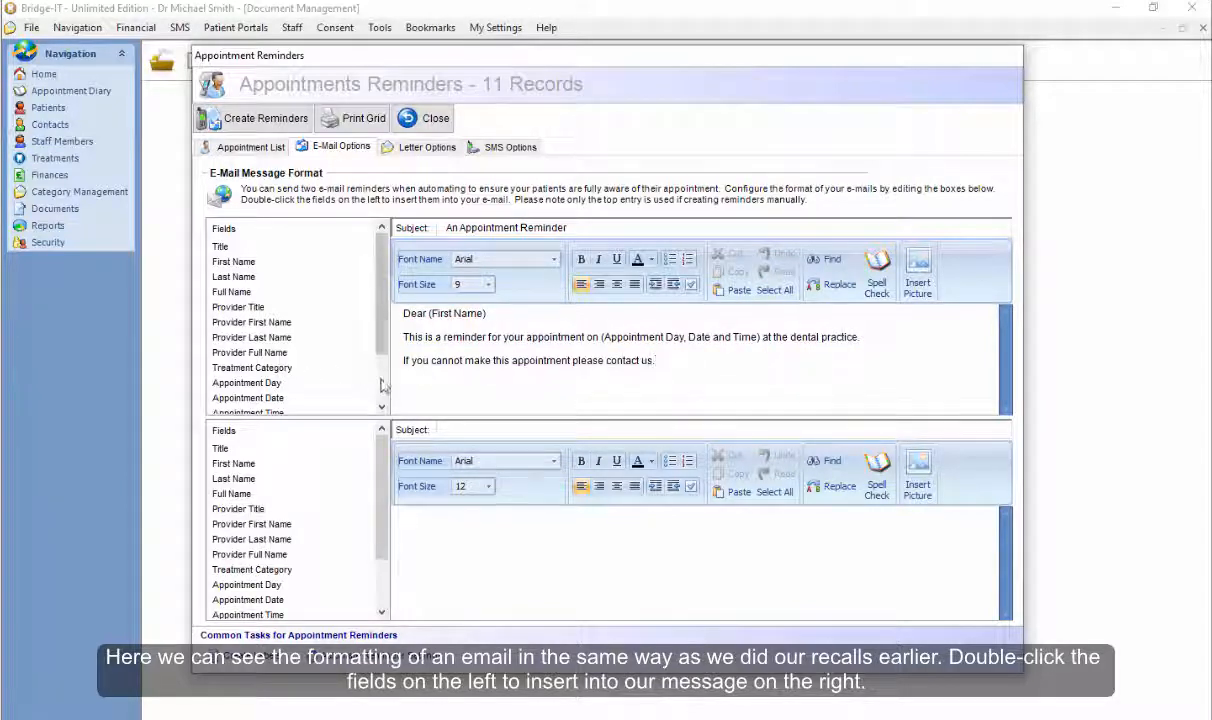
{"action": "scroll", "coordinate": [370, 375], "scroll_direction": "down", "scroll_amount": 2}
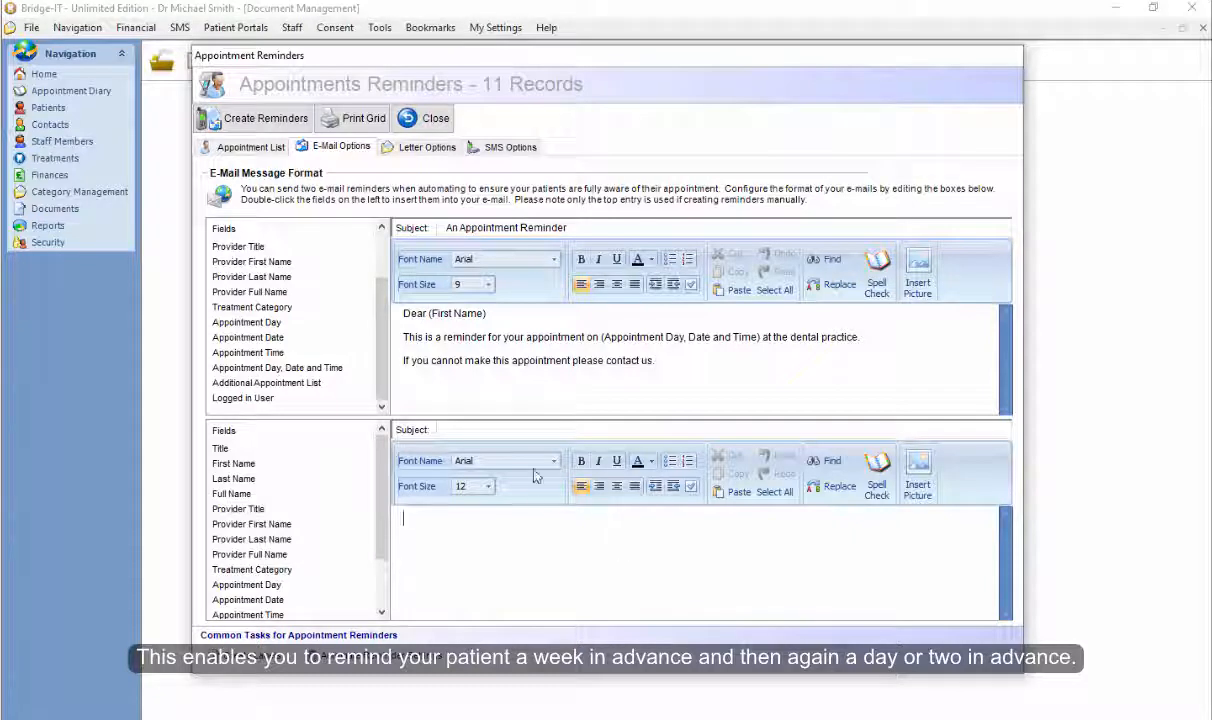
{"action": "left_click", "coordinate": [500, 429]}
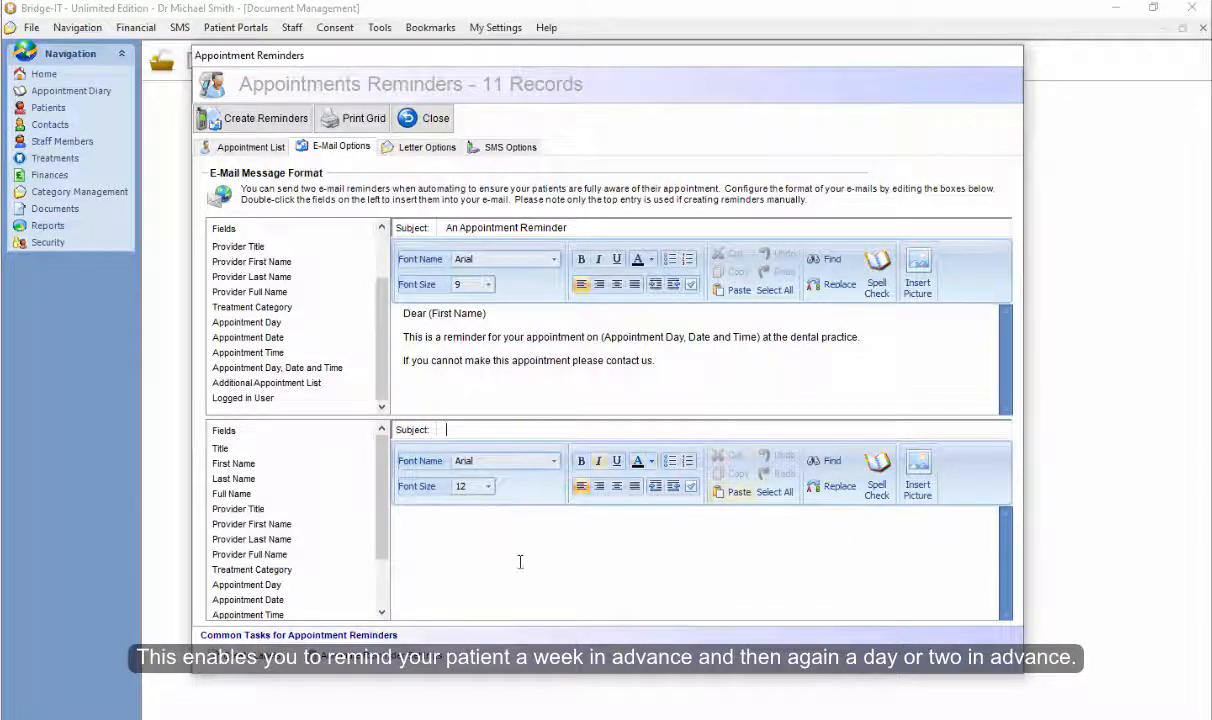
{"action": "left_click", "coordinate": [538, 528]}
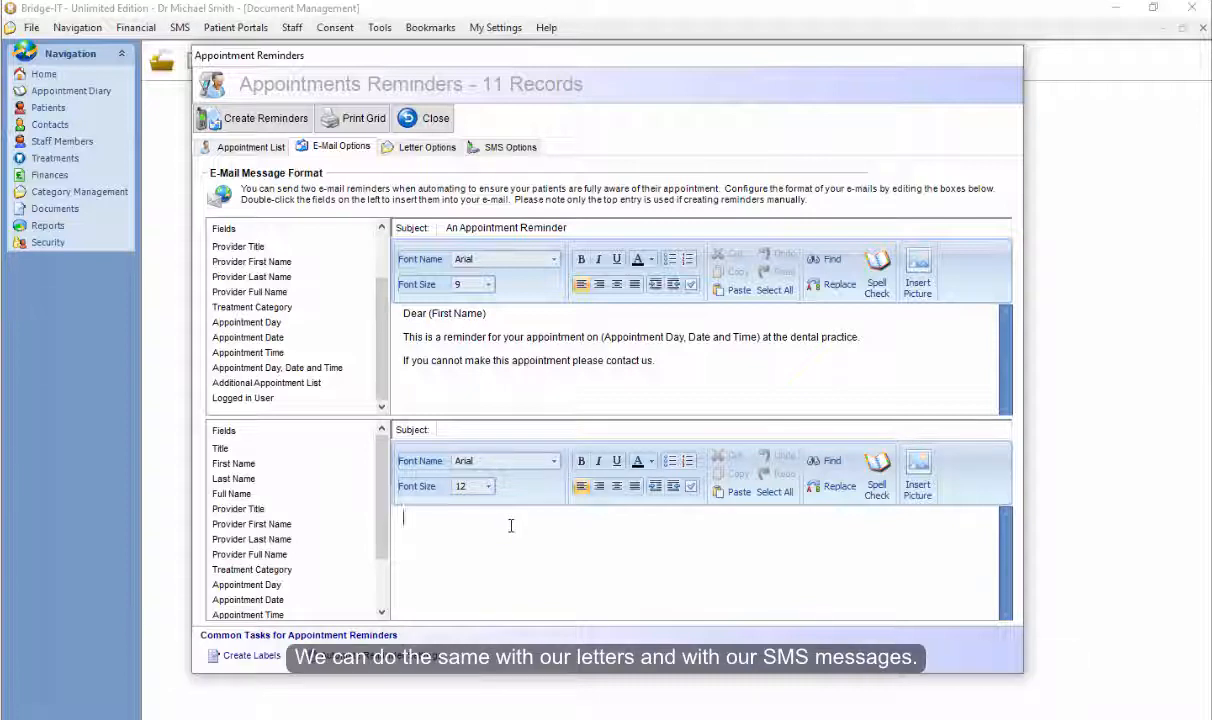
Choose the Appointment Reminder letter template for both the first and second reminders.
{"action": "left_click", "coordinate": [396, 148]}
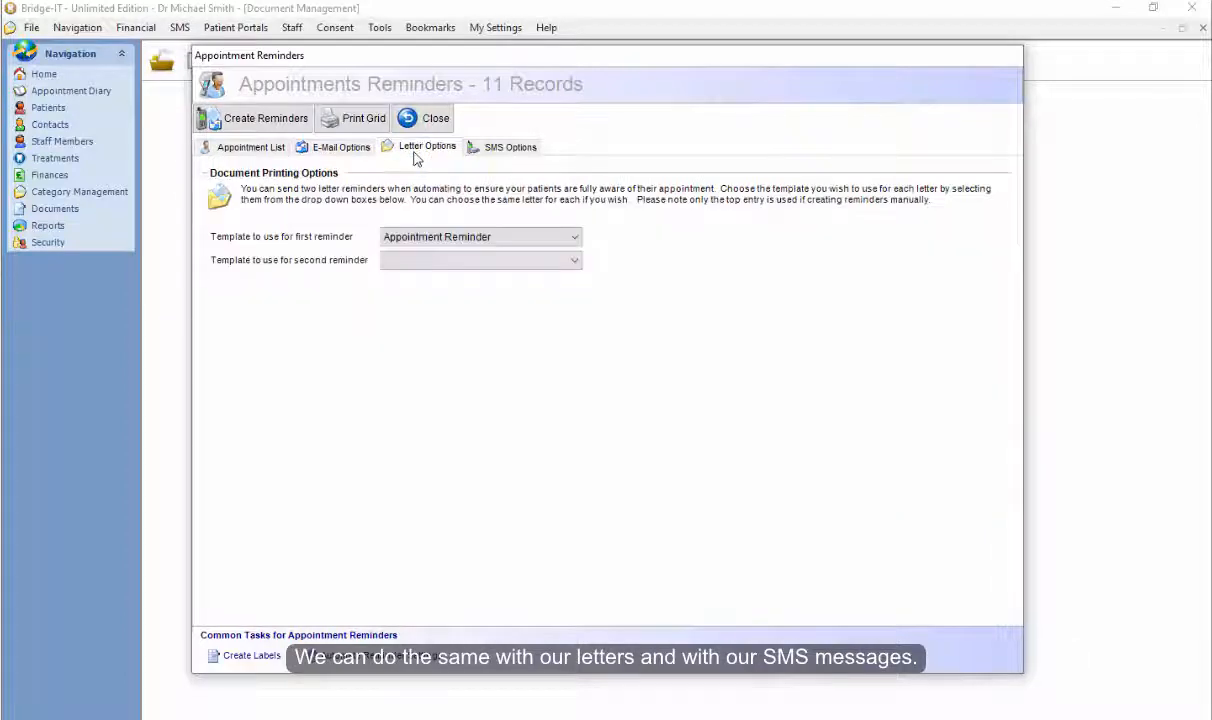
{"action": "left_click", "coordinate": [541, 242]}
{"action": "left_click", "coordinate": [485, 280]}
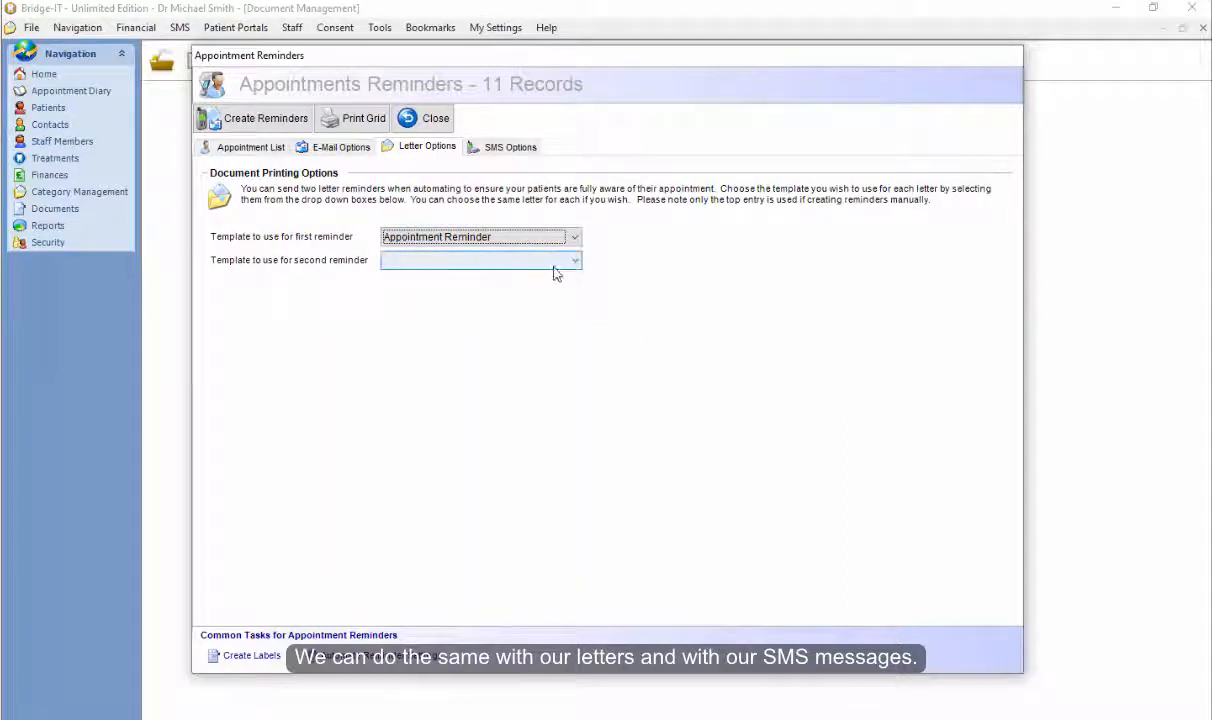
{"action": "left_click", "coordinate": [554, 264]}
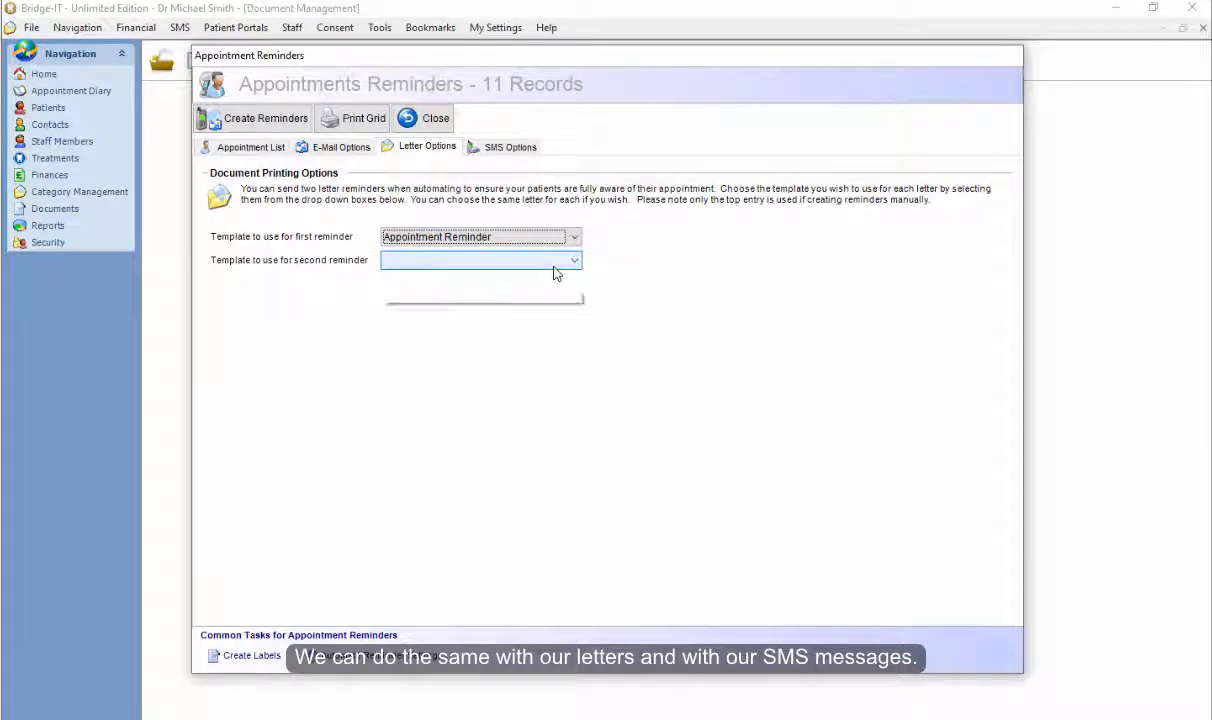
{"action": "left_click", "coordinate": [440, 303]}
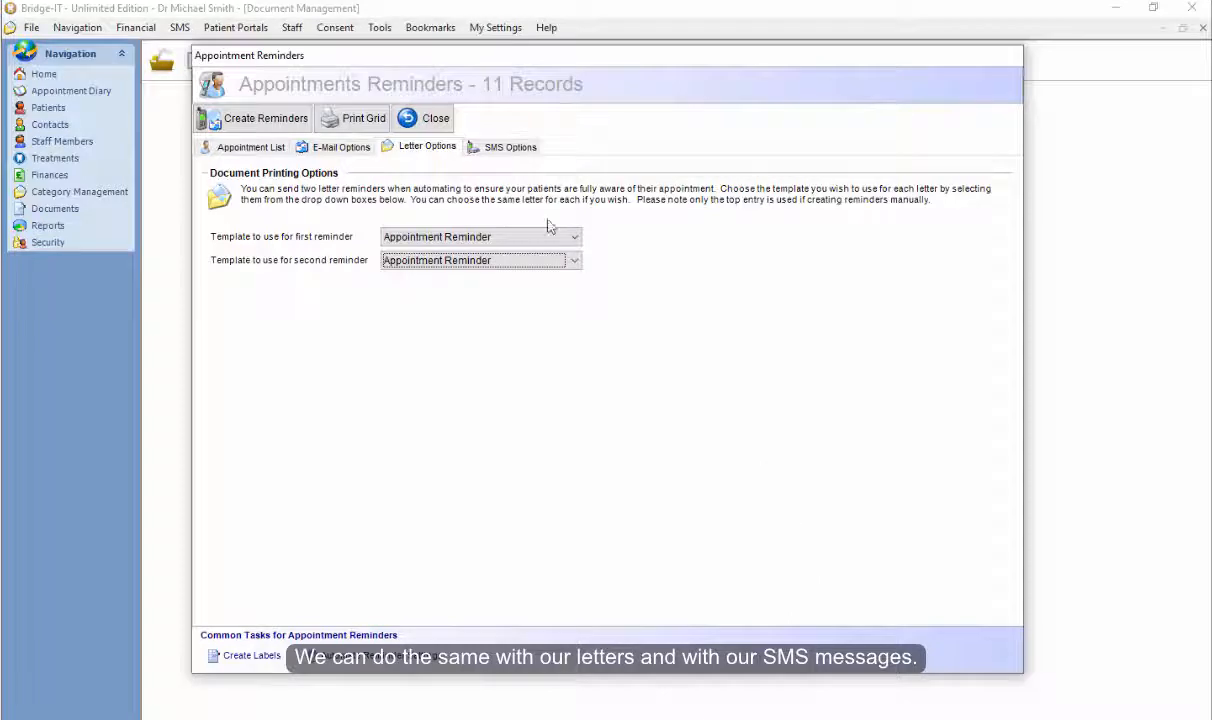
Review the wording of the first and second SMS appointment reminder messages.
{"action": "left_click", "coordinate": [493, 148]}
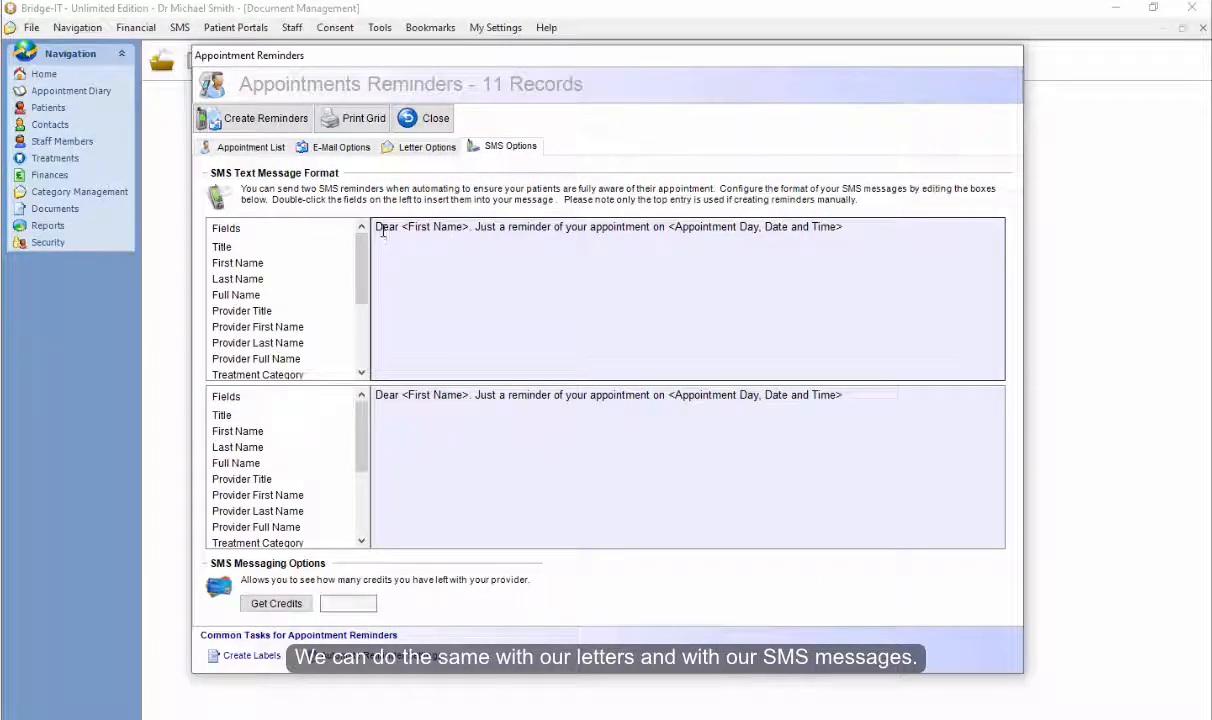
{"action": "left_click", "coordinate": [860, 403]}
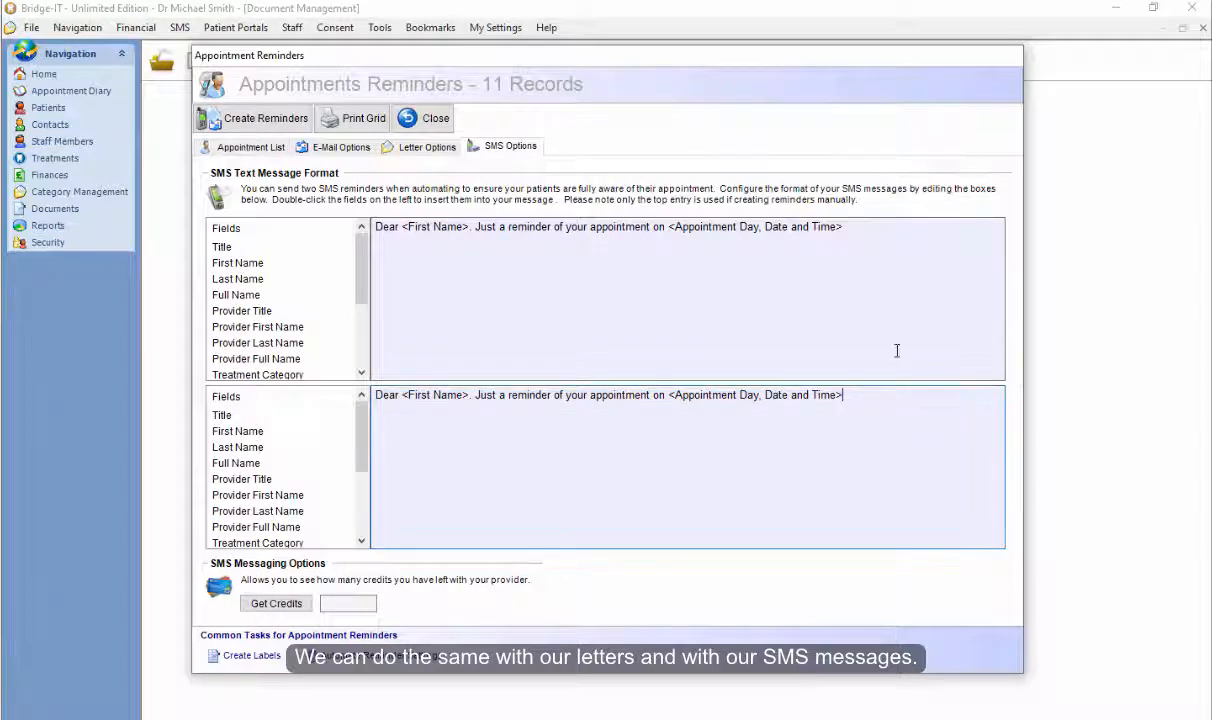
{"action": "left_click", "coordinate": [860, 243]}
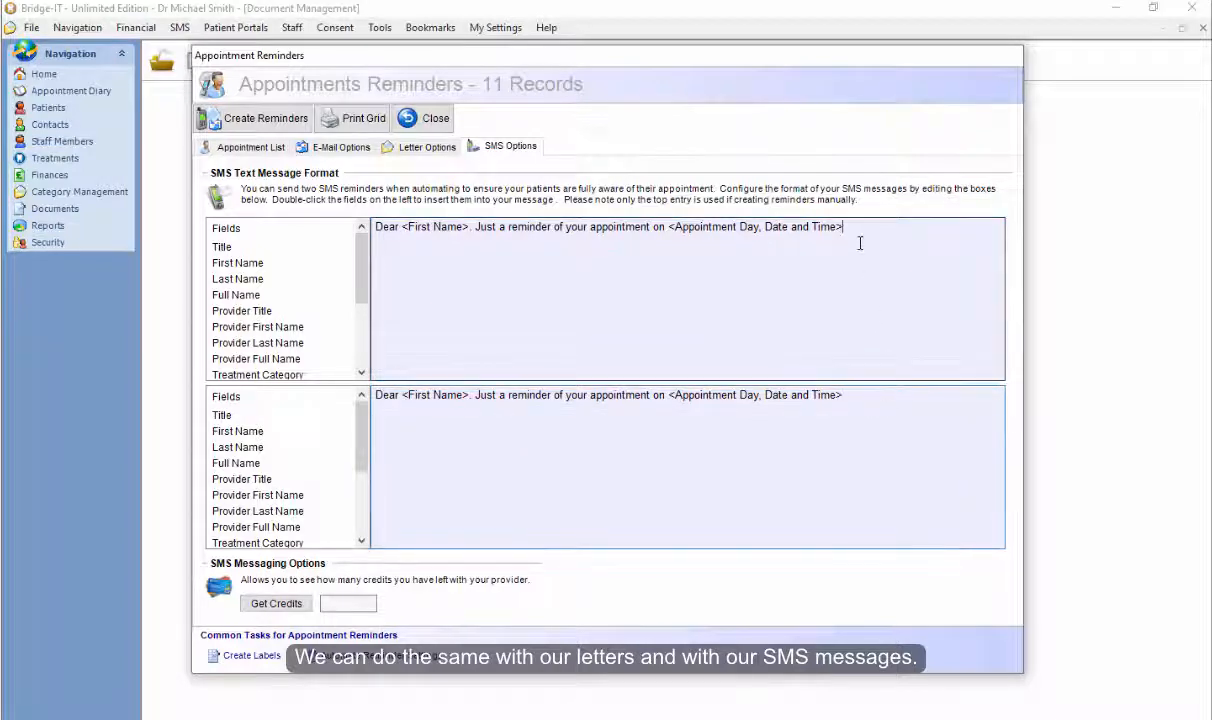
{"action": "left_click", "coordinate": [878, 405]}
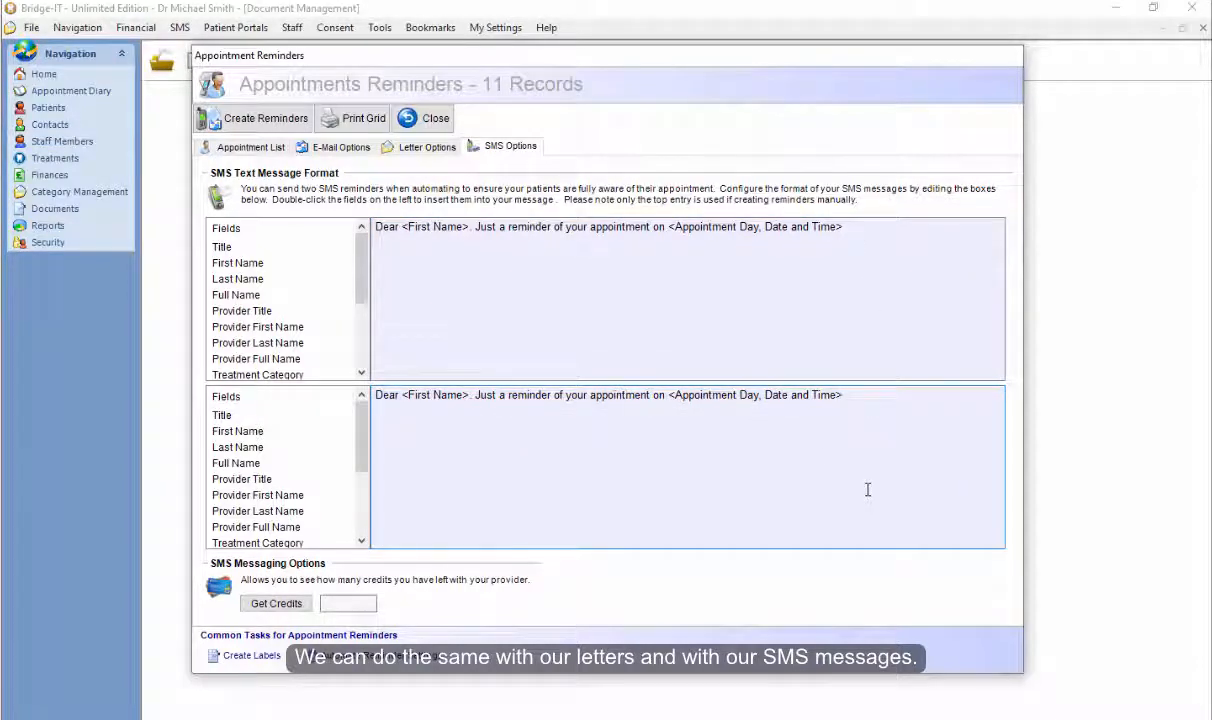
{"action": "left_click", "coordinate": [855, 273]}
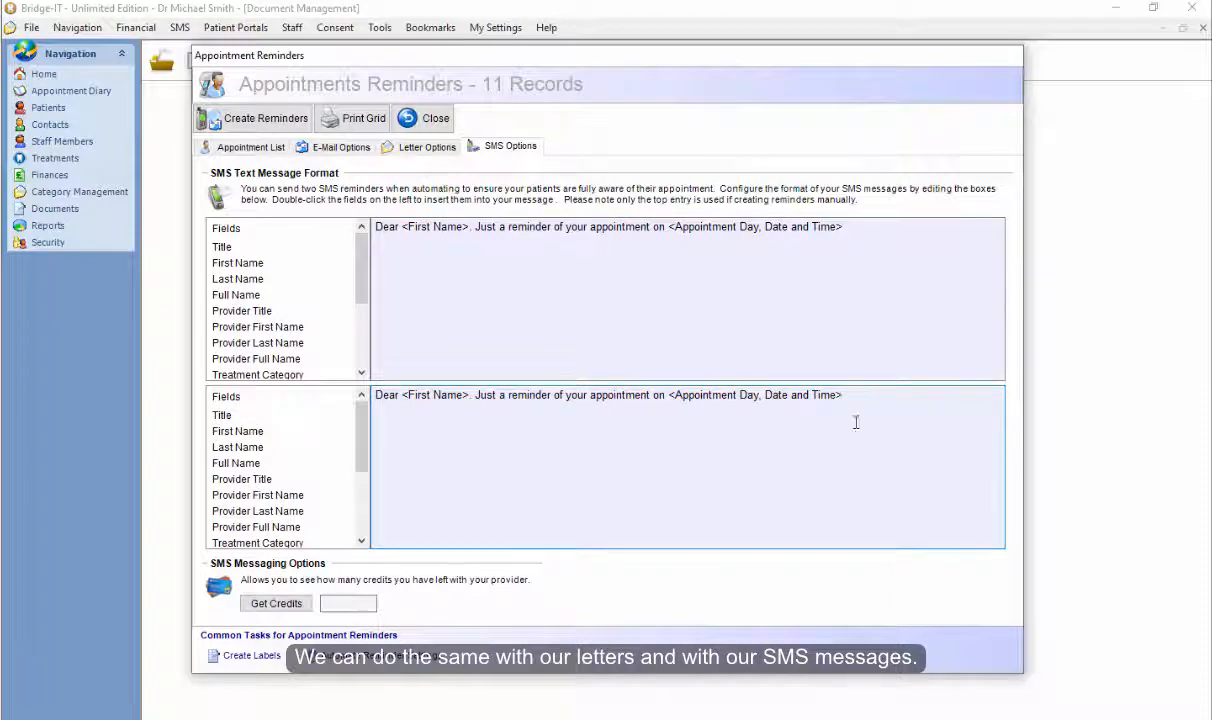
Return to the appointment list and open the automated reminder settings.
{"action": "left_click", "coordinate": [239, 149]}
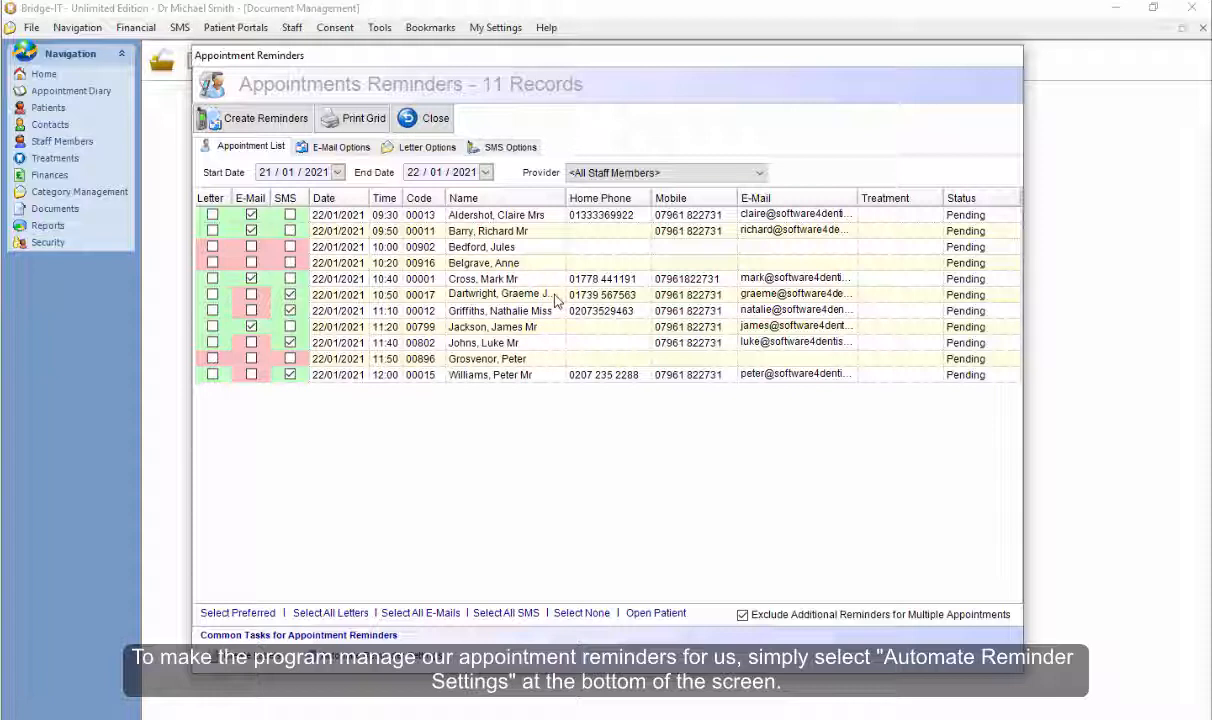
{"action": "left_click", "coordinate": [390, 666]}
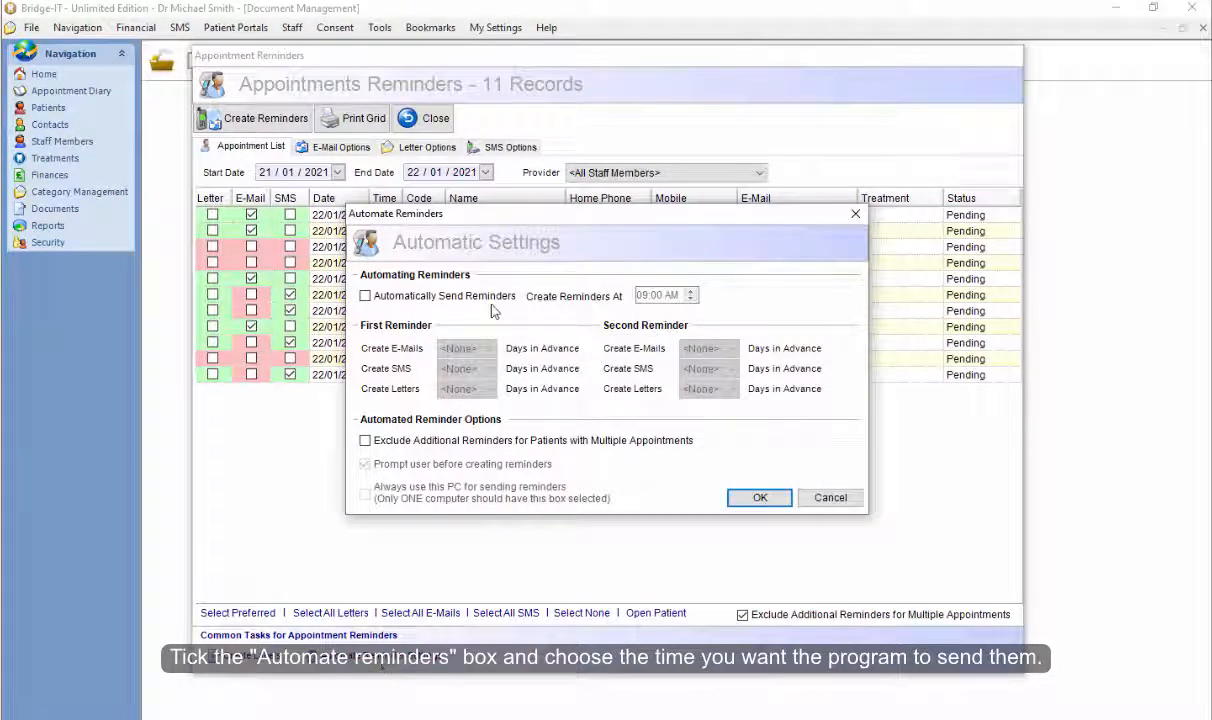
Turn on automatic sending of reminders and set the first reminder's e-mails, SMS and letters to 7 days in advance.
{"action": "left_click", "coordinate": [365, 297]}
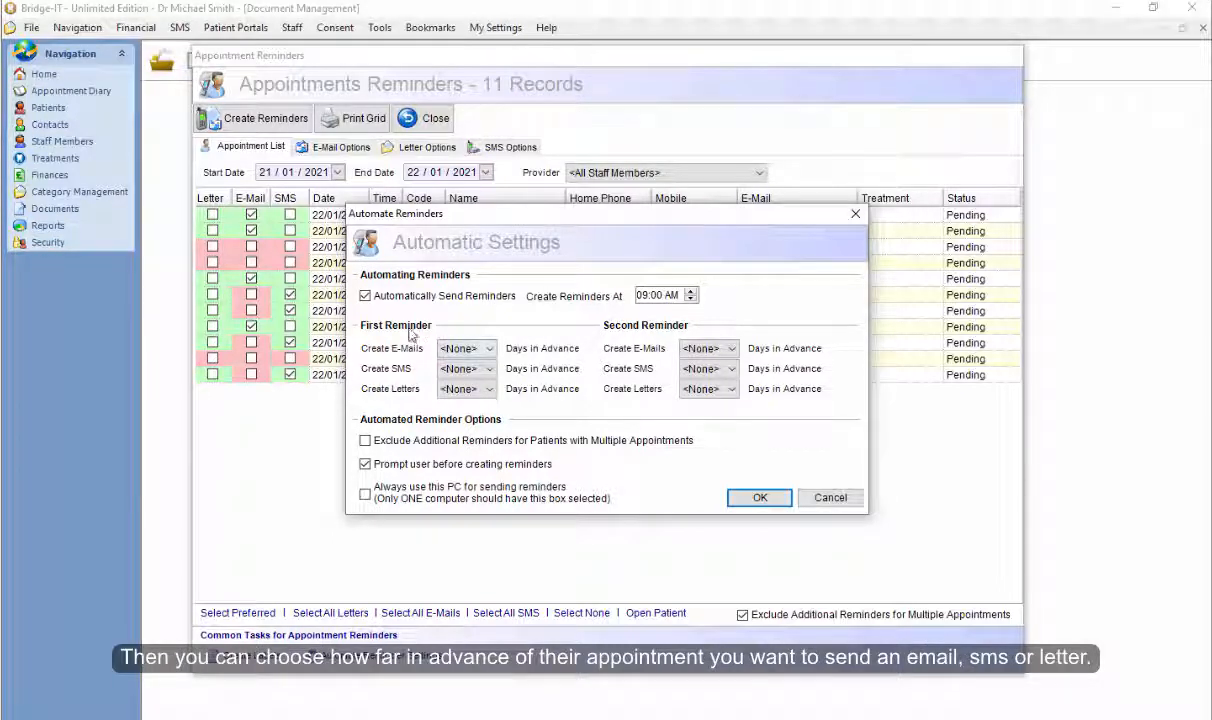
{"action": "left_click", "coordinate": [483, 350]}
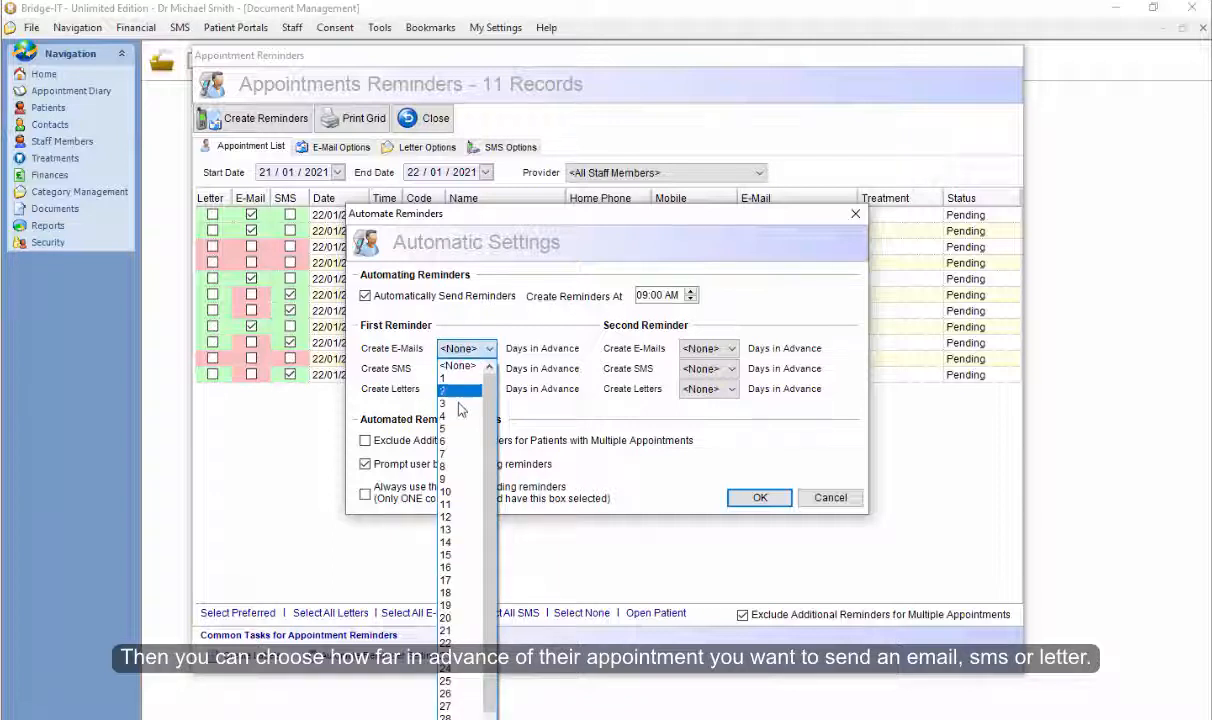
{"action": "left_click", "coordinate": [458, 454]}
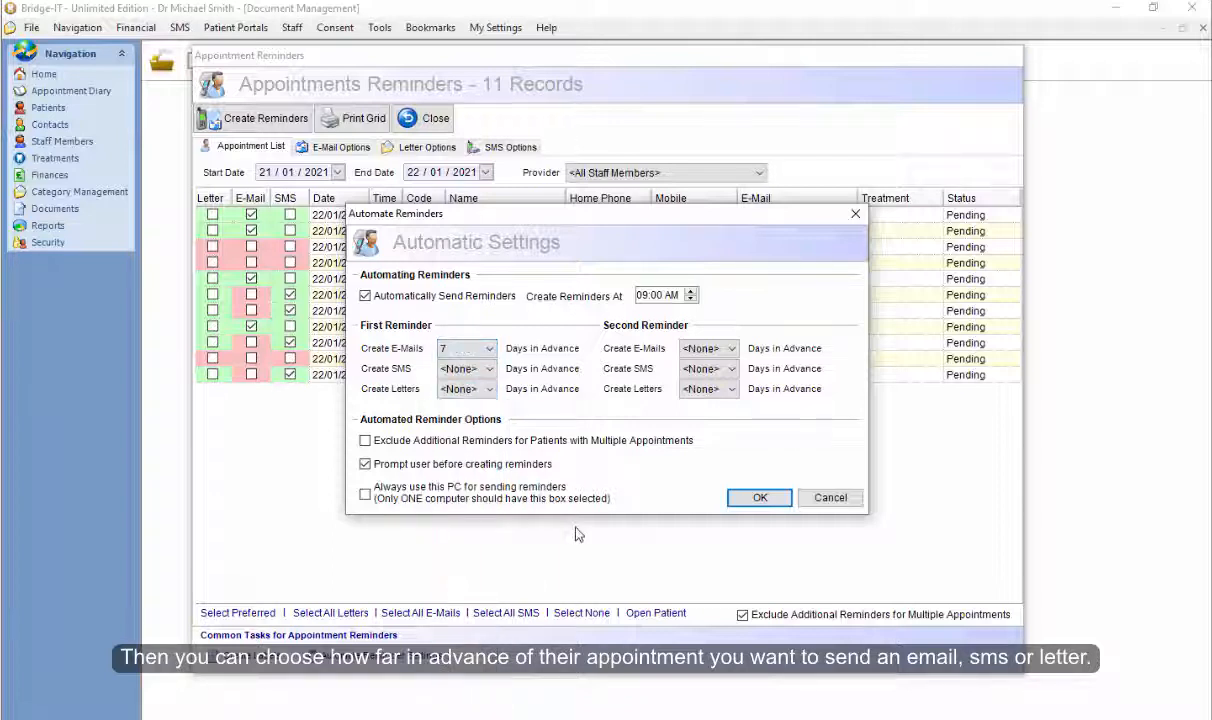
{"action": "left_click", "coordinate": [488, 370]}
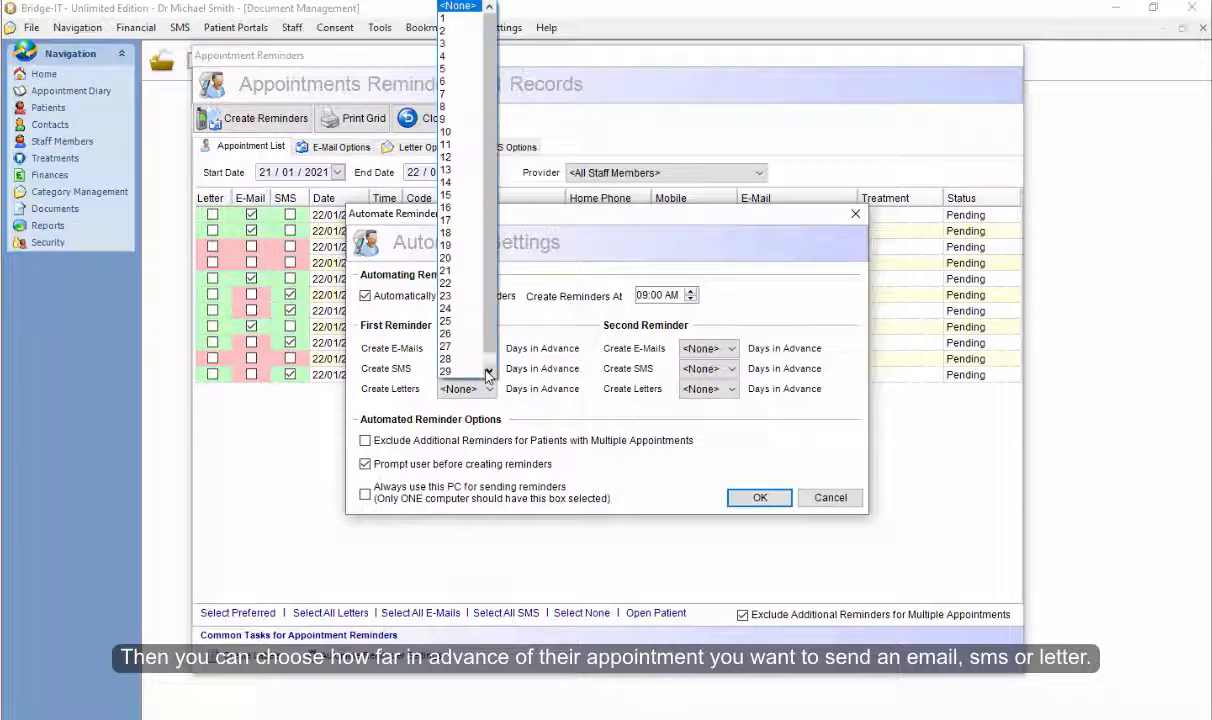
{"action": "left_click", "coordinate": [455, 94]}
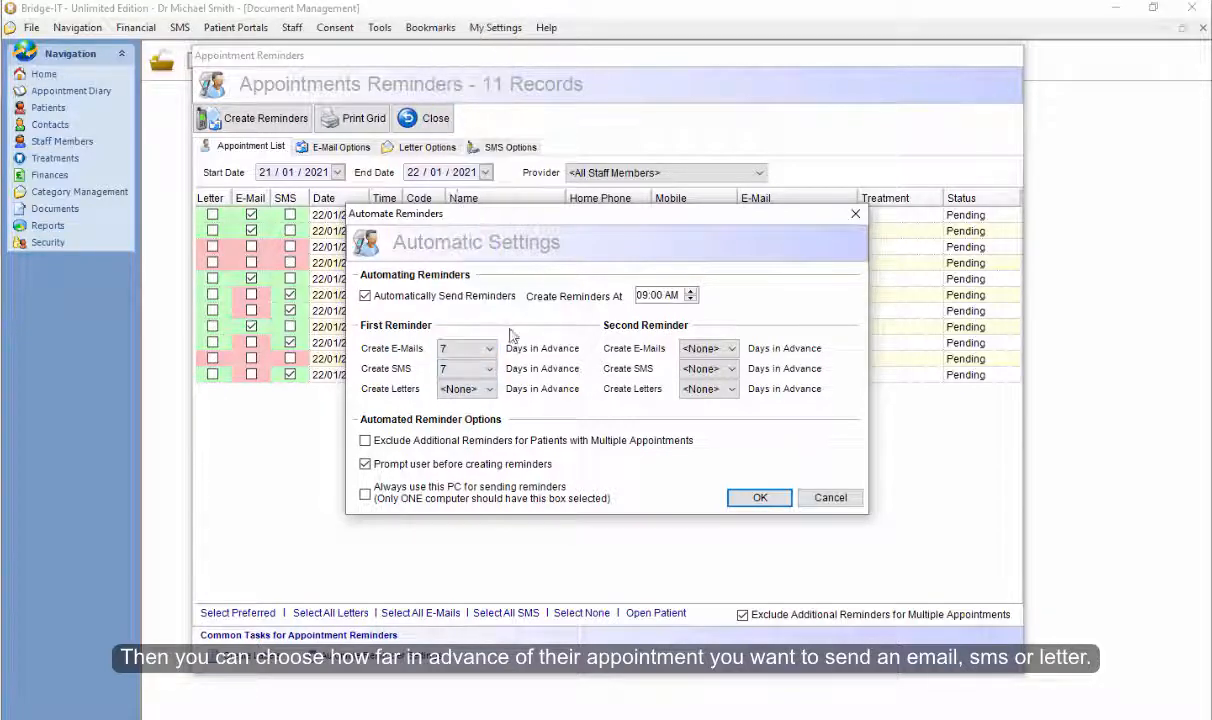
{"action": "left_click", "coordinate": [470, 389]}
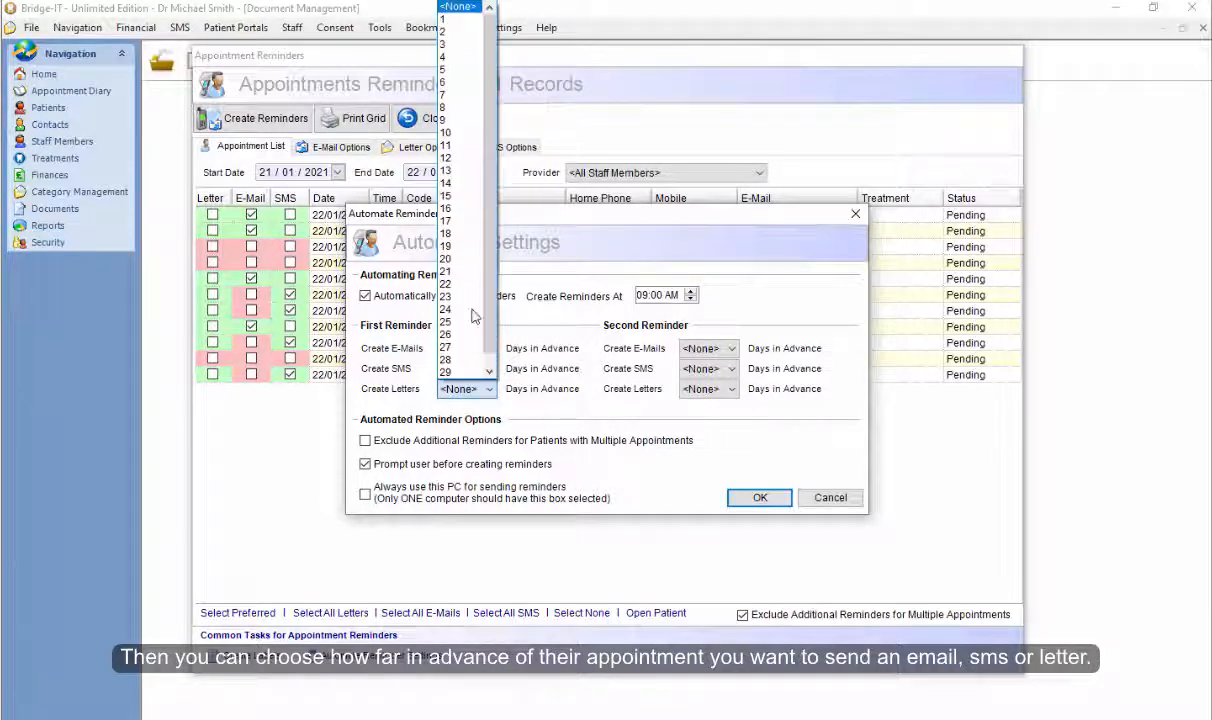
{"action": "left_click", "coordinate": [455, 94]}
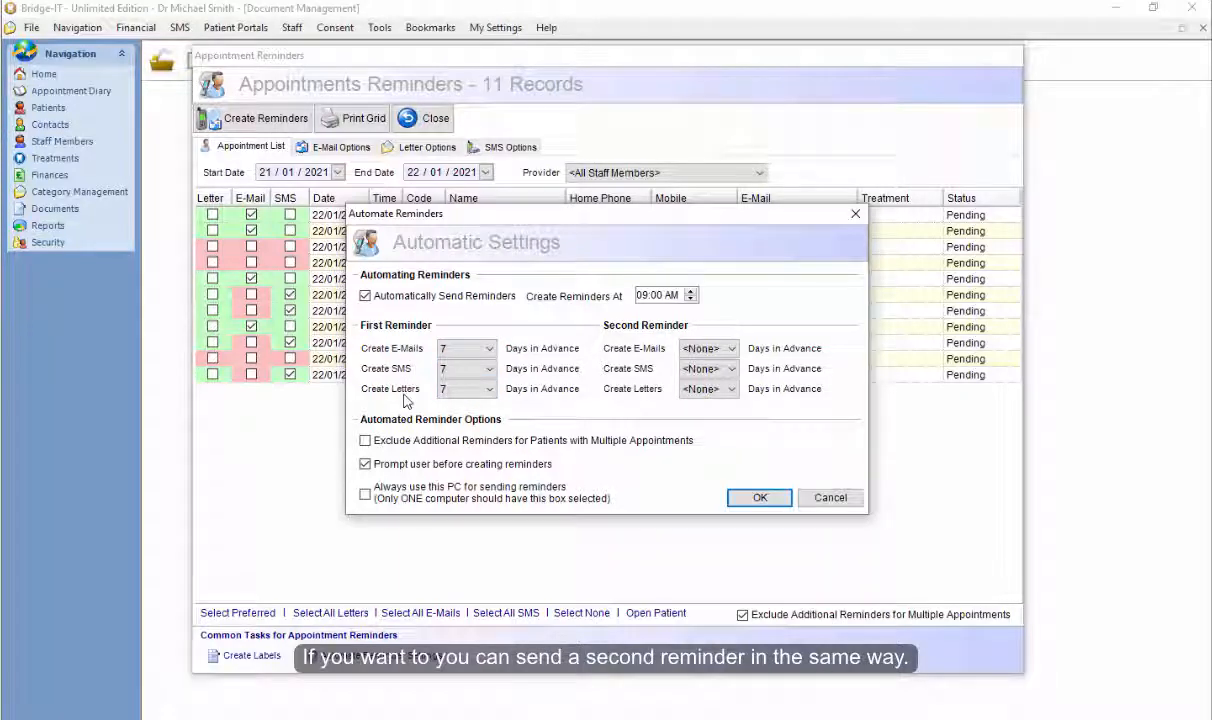
Set the second reminder's e-mails, SMS and letters to 1 day in advance.
{"action": "left_click", "coordinate": [726, 348]}
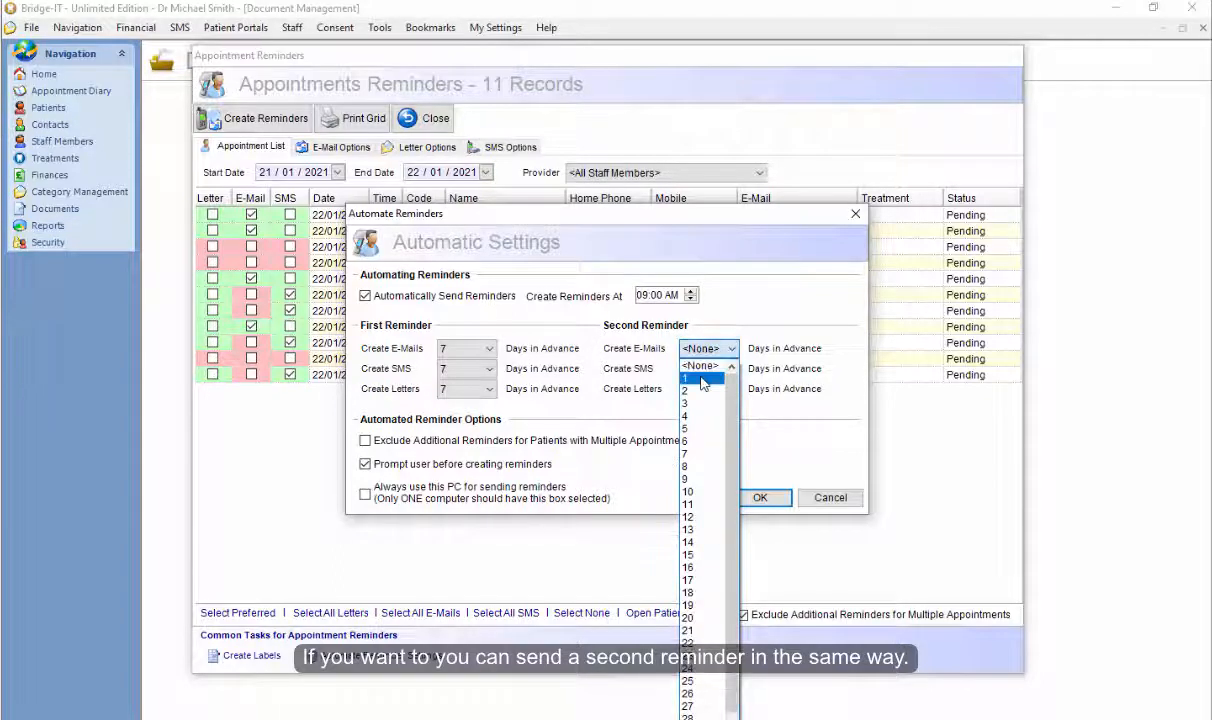
{"action": "left_click", "coordinate": [702, 380]}
{"action": "left_click", "coordinate": [704, 369]}
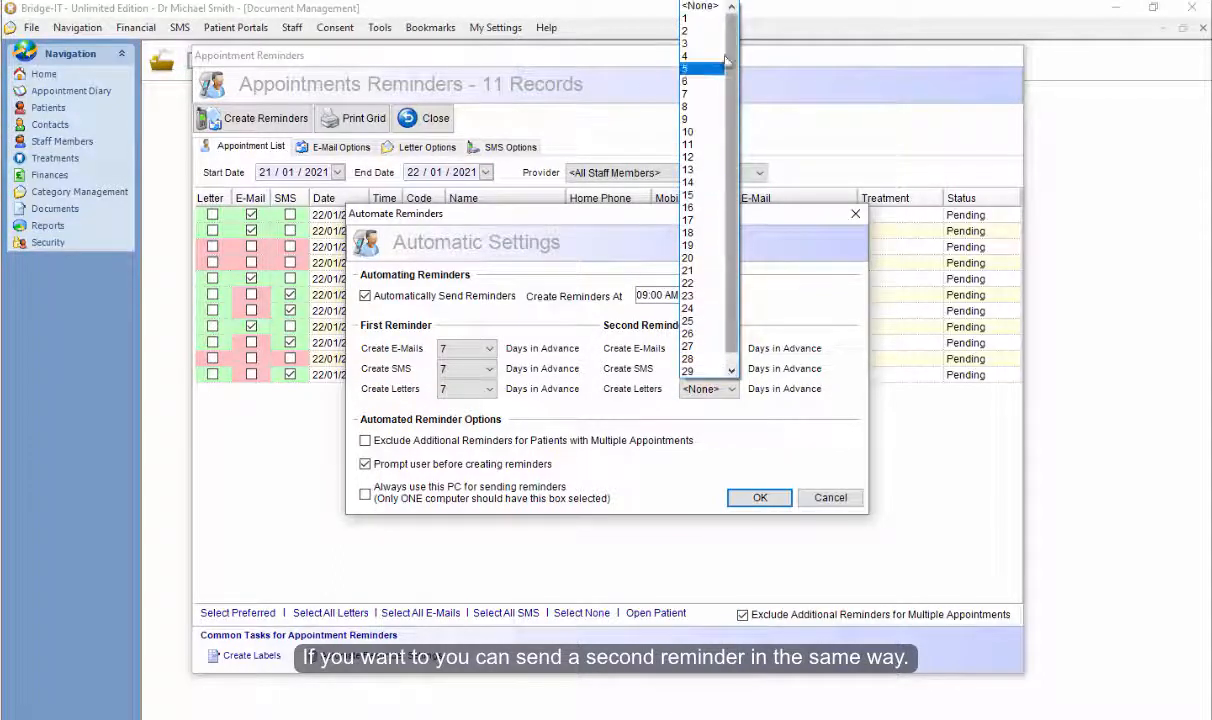
{"action": "left_click", "coordinate": [722, 20]}
{"action": "left_click", "coordinate": [731, 389]}
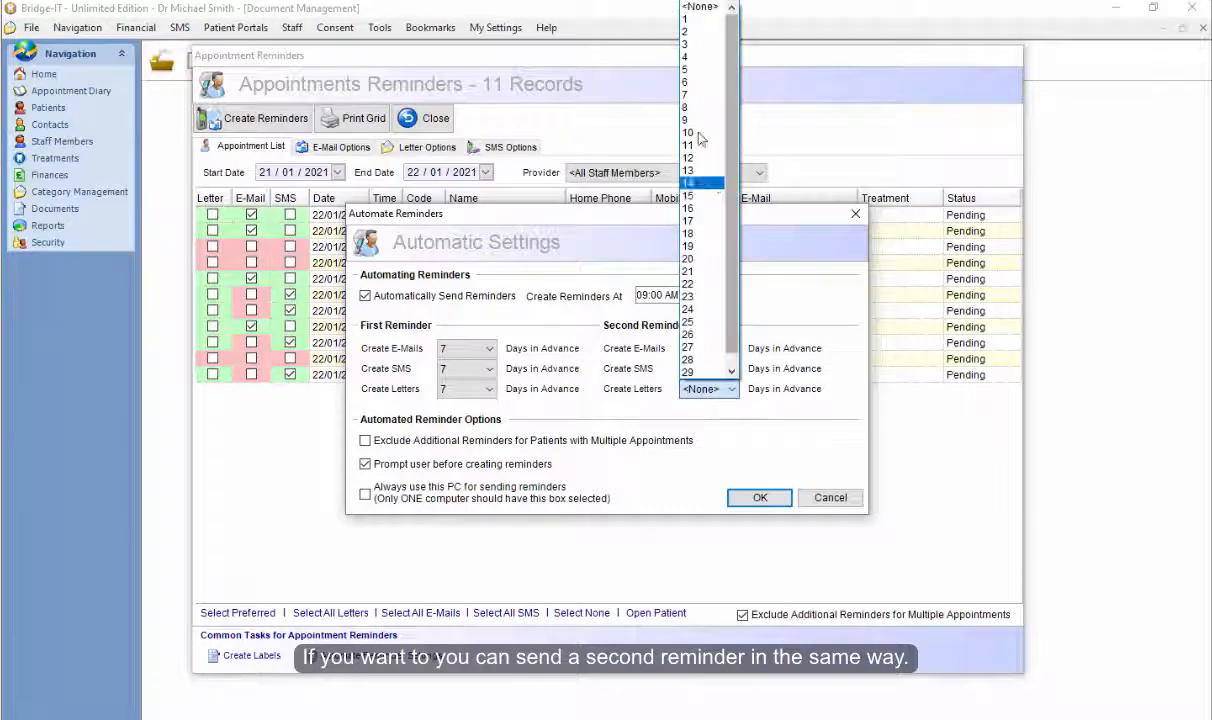
{"action": "left_click", "coordinate": [694, 20]}
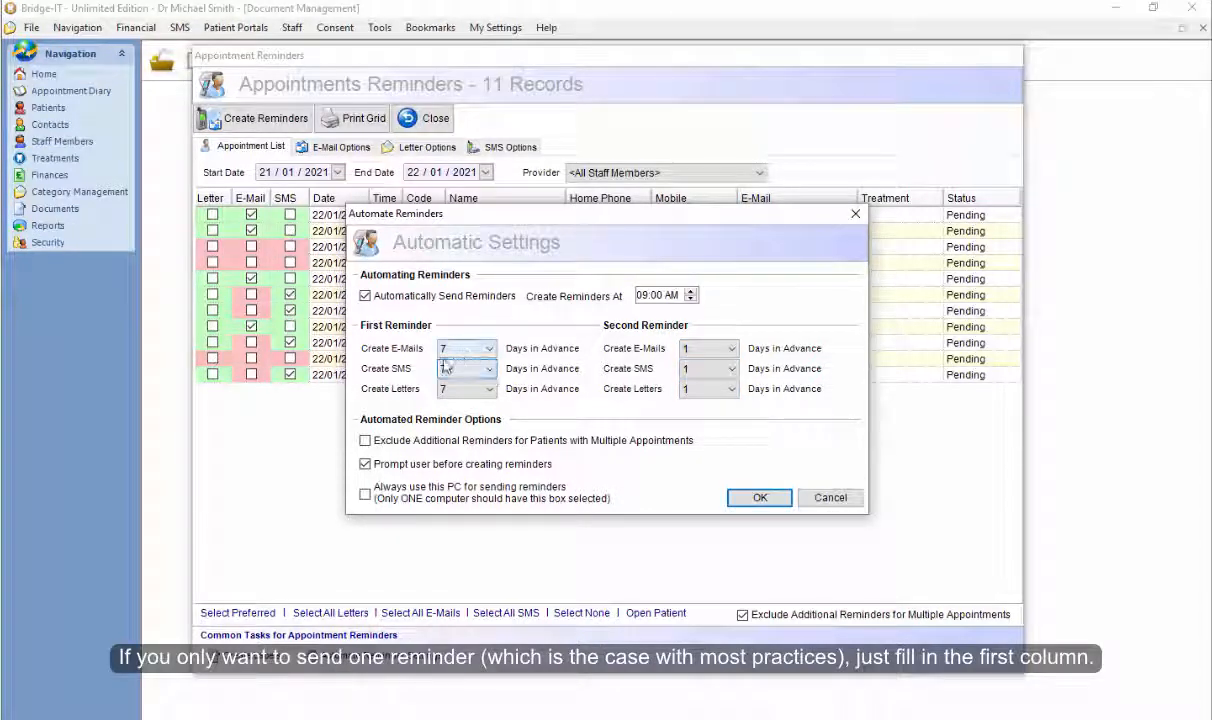
Set the first reminder's e-mails, SMS and letters to 1 day in advance.
{"action": "left_click", "coordinate": [470, 348]}
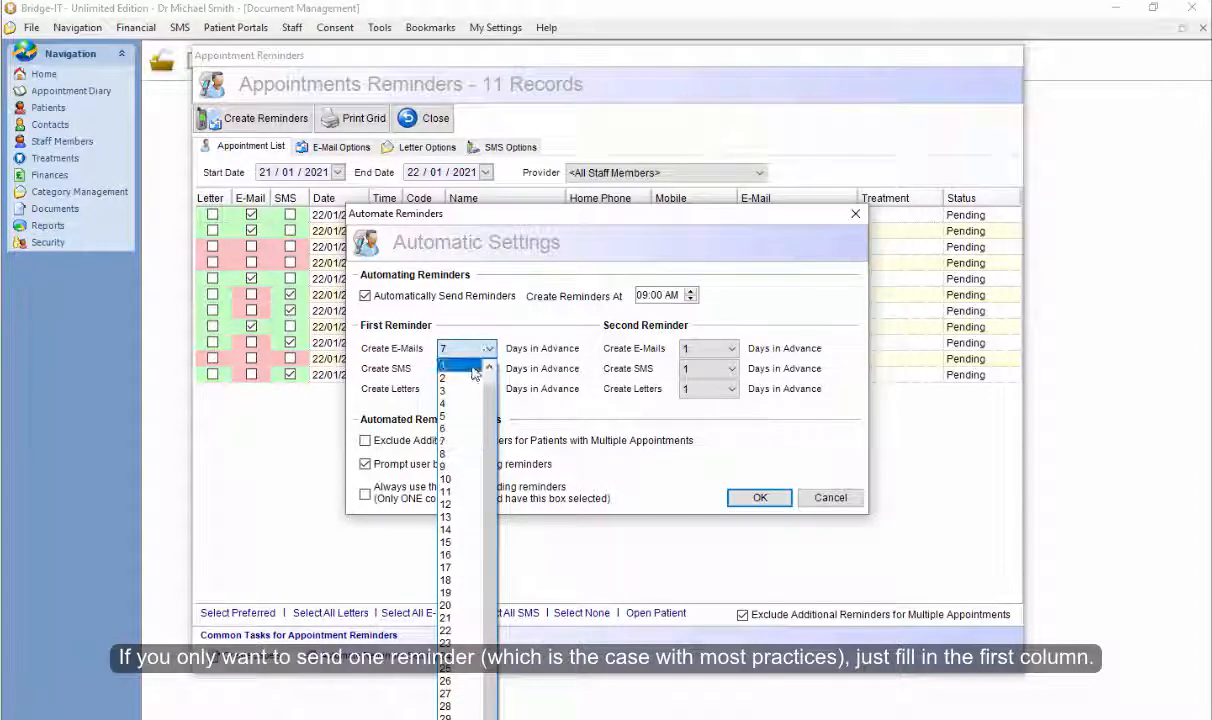
{"action": "left_click", "coordinate": [452, 358]}
{"action": "left_click", "coordinate": [487, 370]}
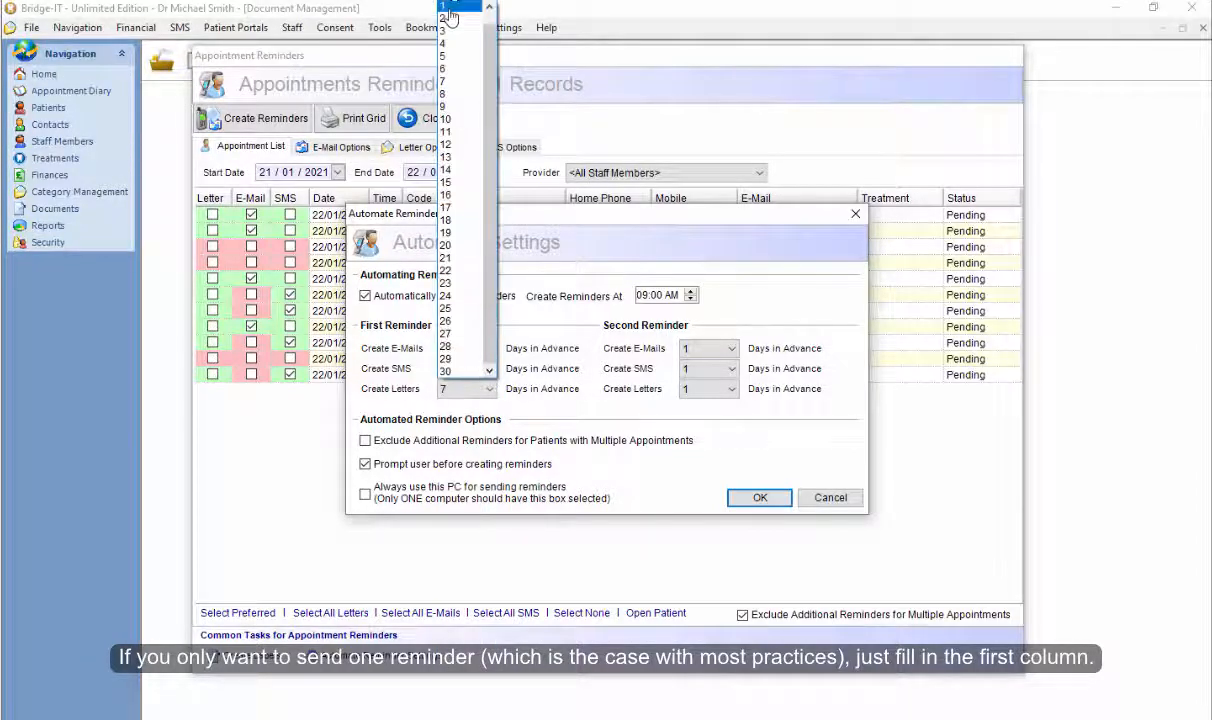
{"action": "left_click", "coordinate": [449, 9]}
{"action": "left_click", "coordinate": [488, 389]}
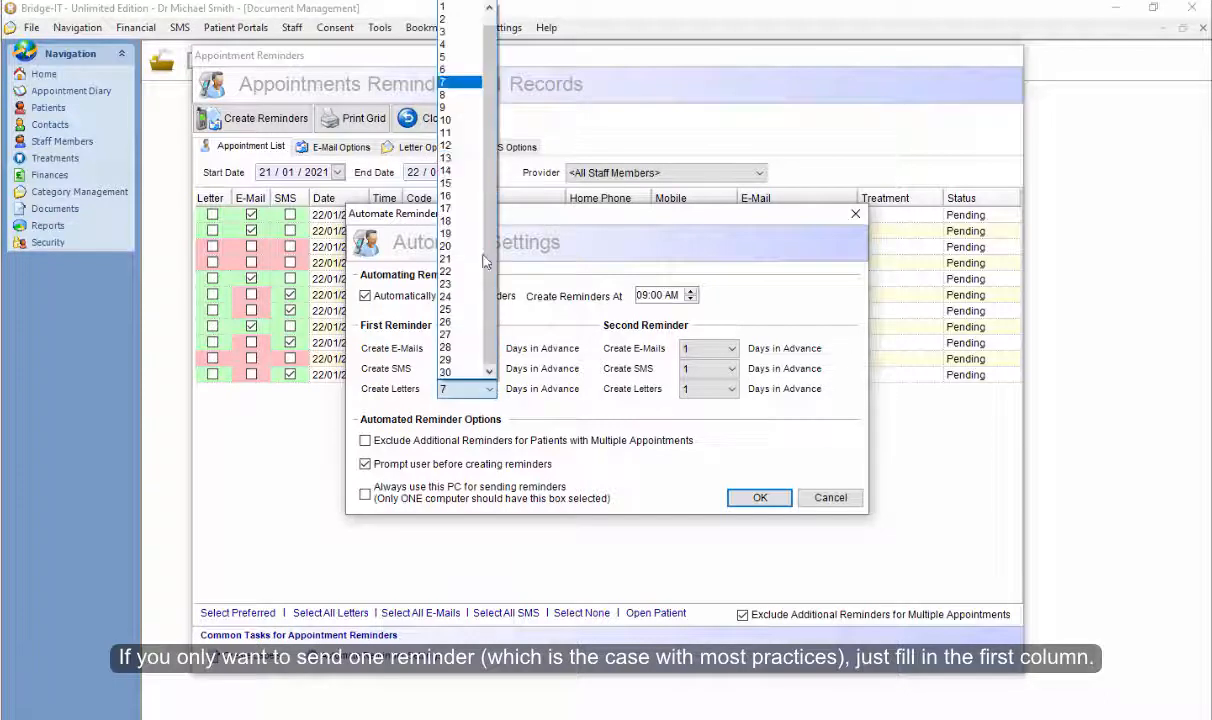
{"action": "left_click", "coordinate": [458, 8]}
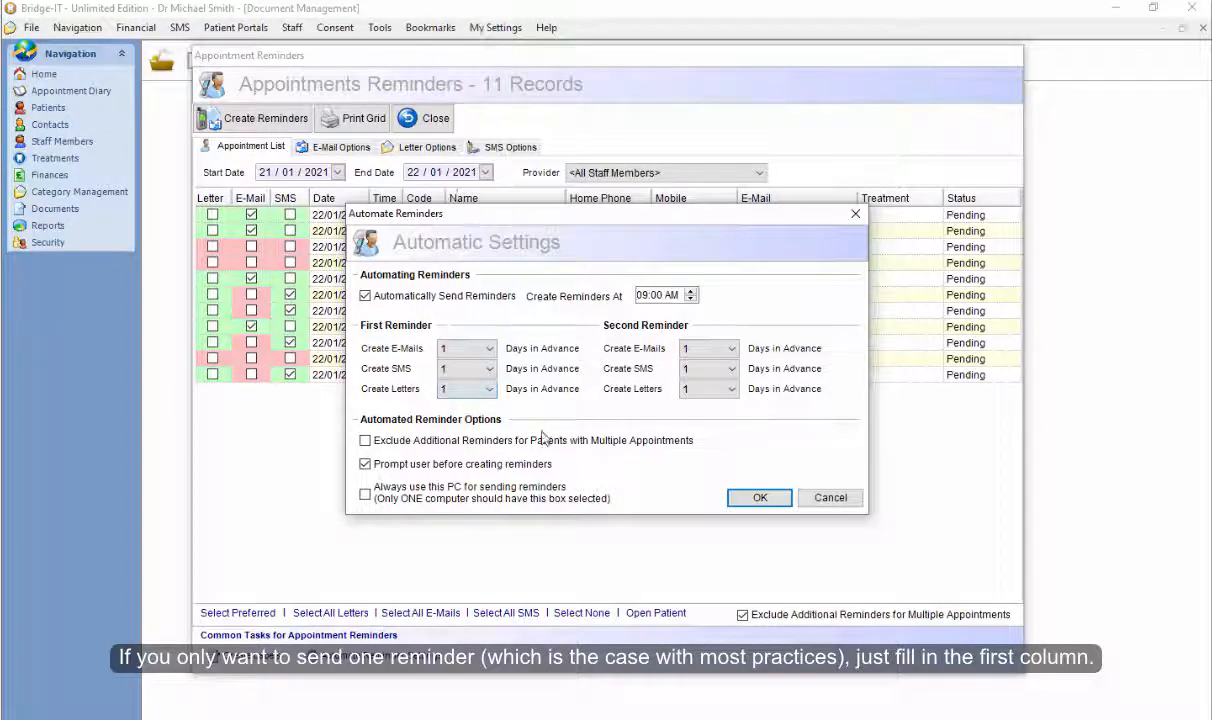
Set the second reminder's e-mails, SMS and letters to <None> so that only one reminder is sent.
{"action": "left_click", "coordinate": [733, 349]}
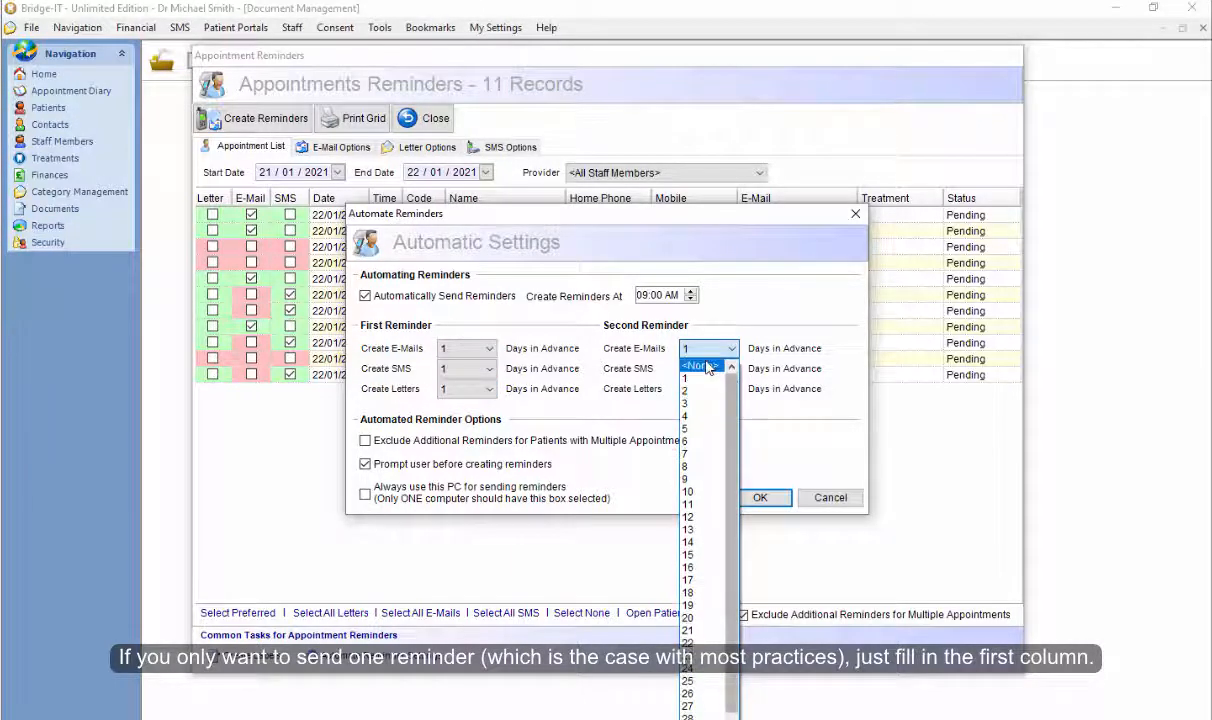
{"action": "left_click", "coordinate": [724, 366]}
{"action": "left_click", "coordinate": [728, 370]}
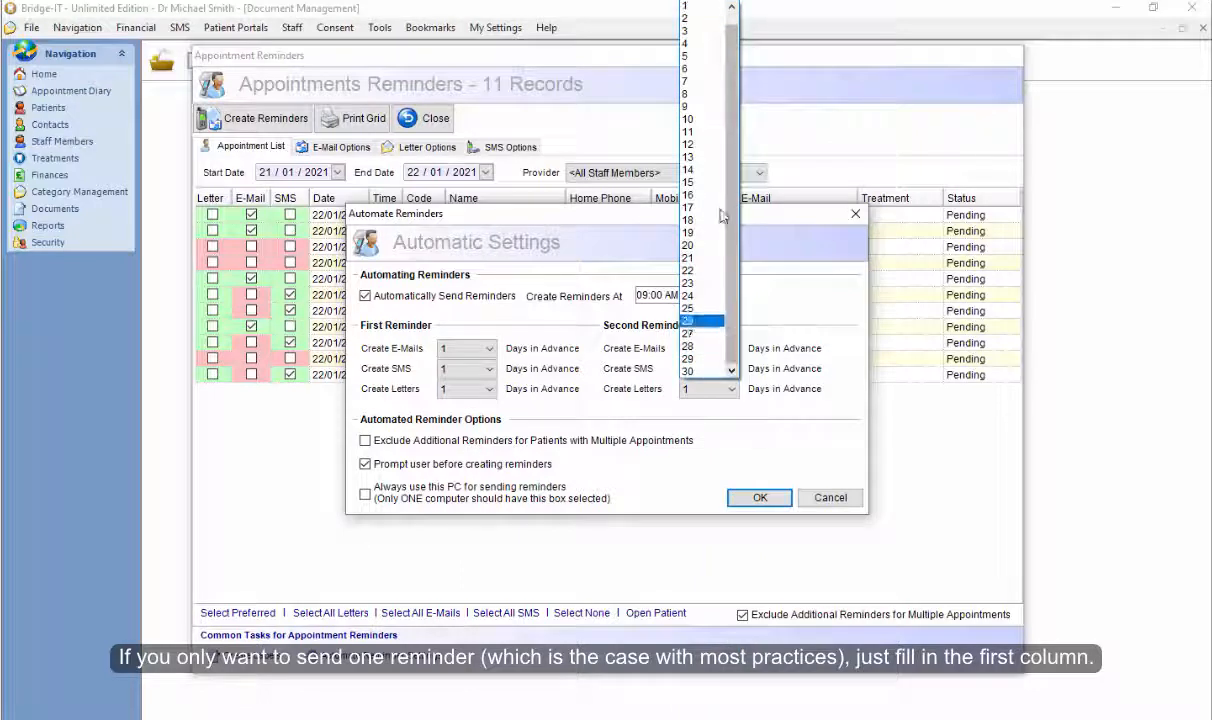
{"action": "left_click", "coordinate": [700, 6]}
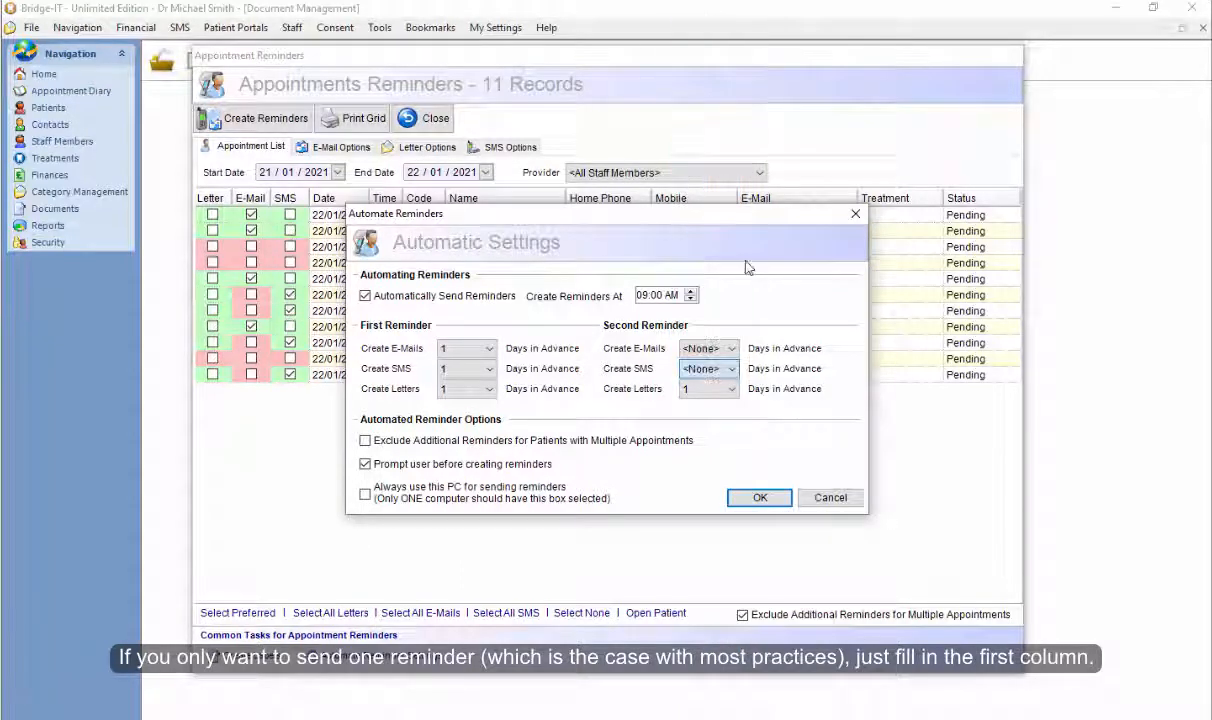
{"action": "left_click", "coordinate": [728, 389]}
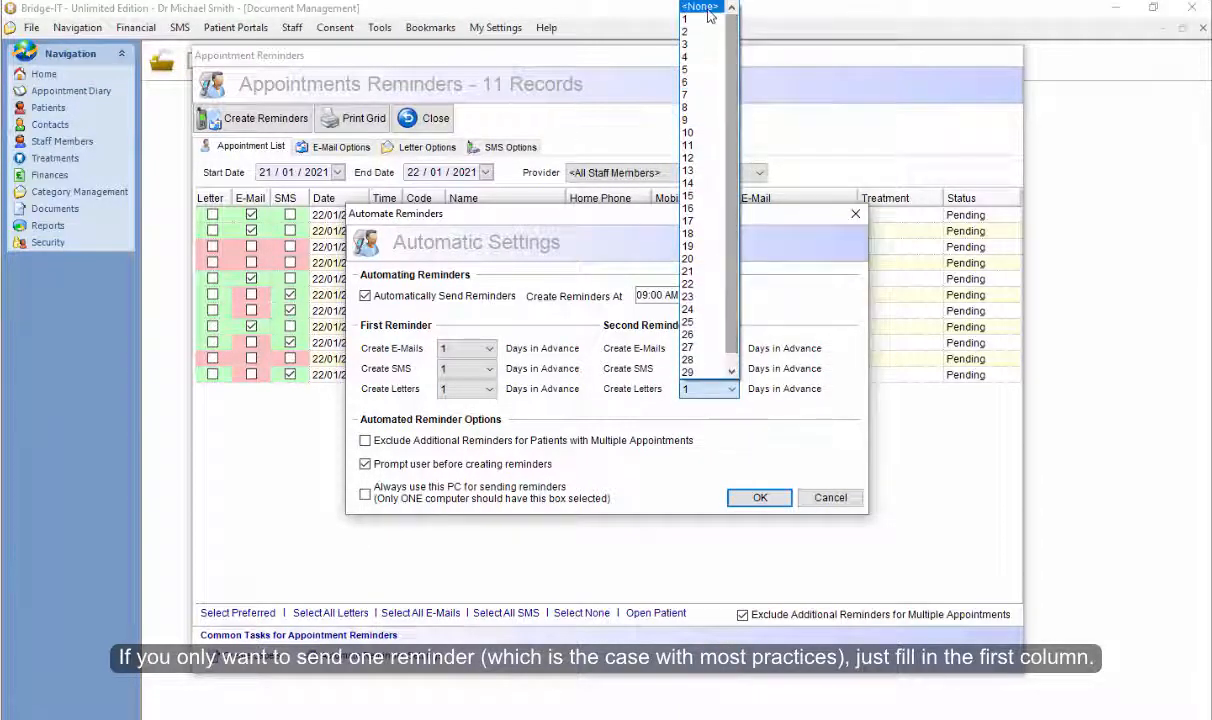
{"action": "left_click", "coordinate": [698, 6]}
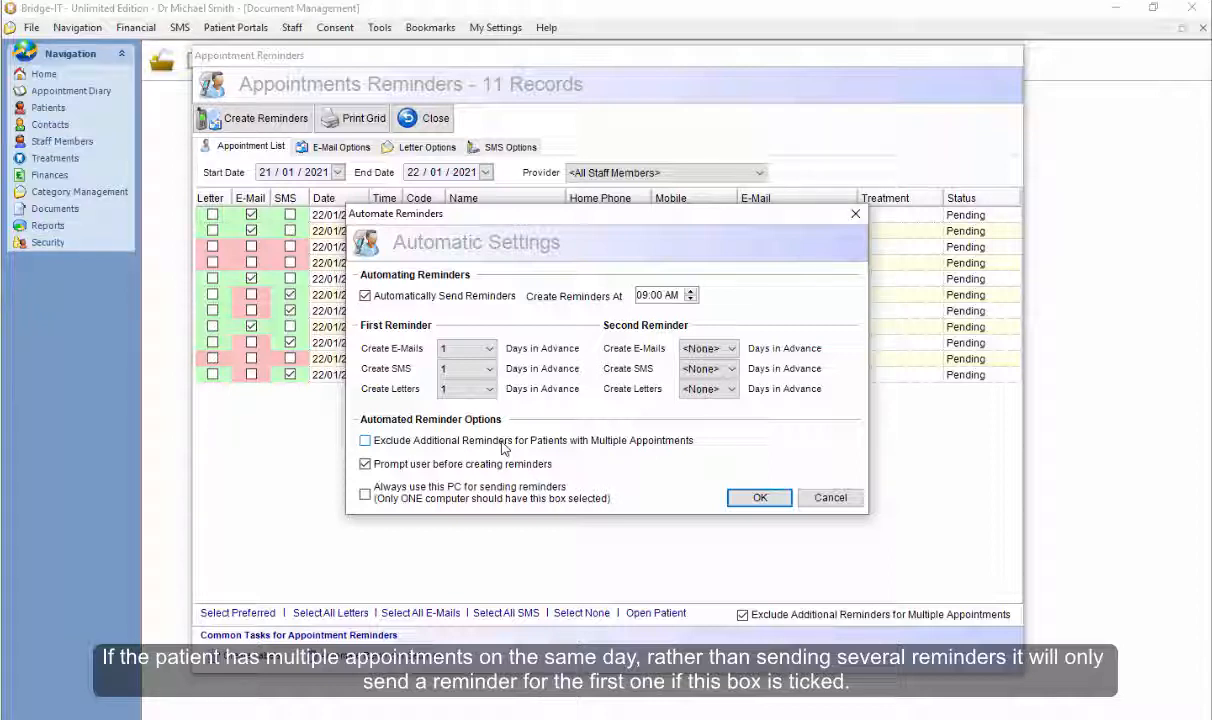
Enable excluding additional reminders for multiple appointments and always using this PC for sending, save the settings and close the appointment reminders.
{"action": "left_click", "coordinate": [366, 442]}
{"action": "left_click", "coordinate": [372, 443]}
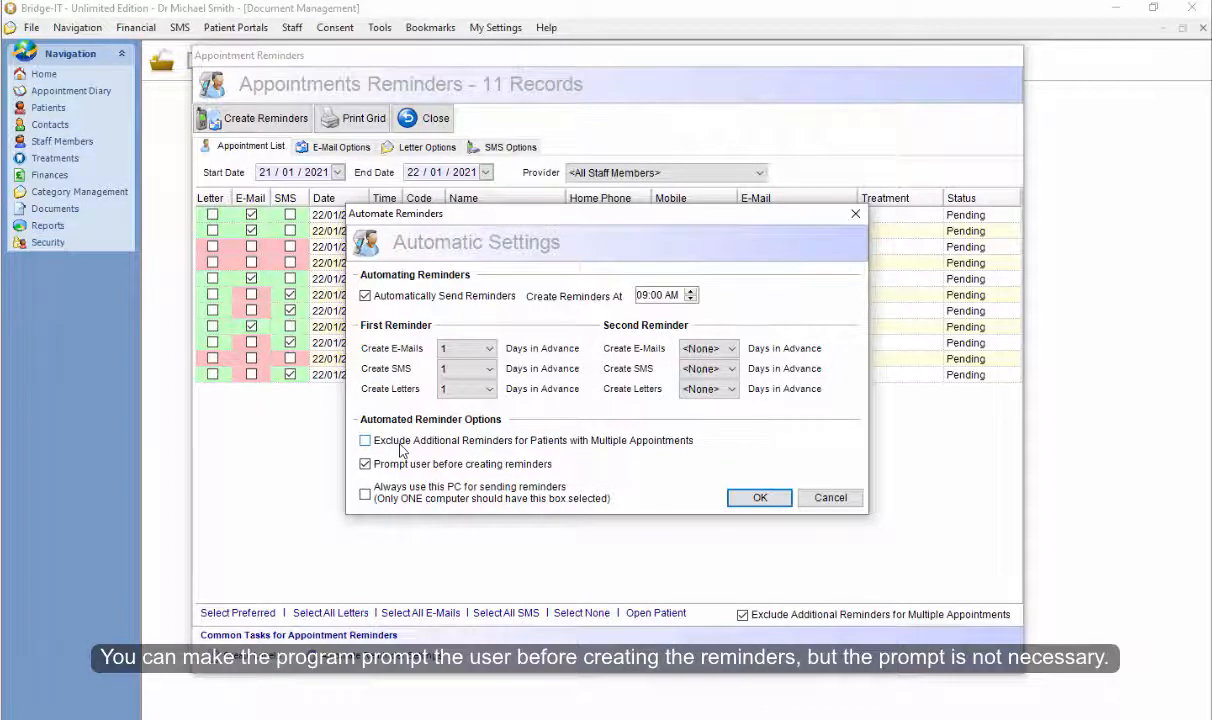
{"action": "left_click", "coordinate": [386, 447]}
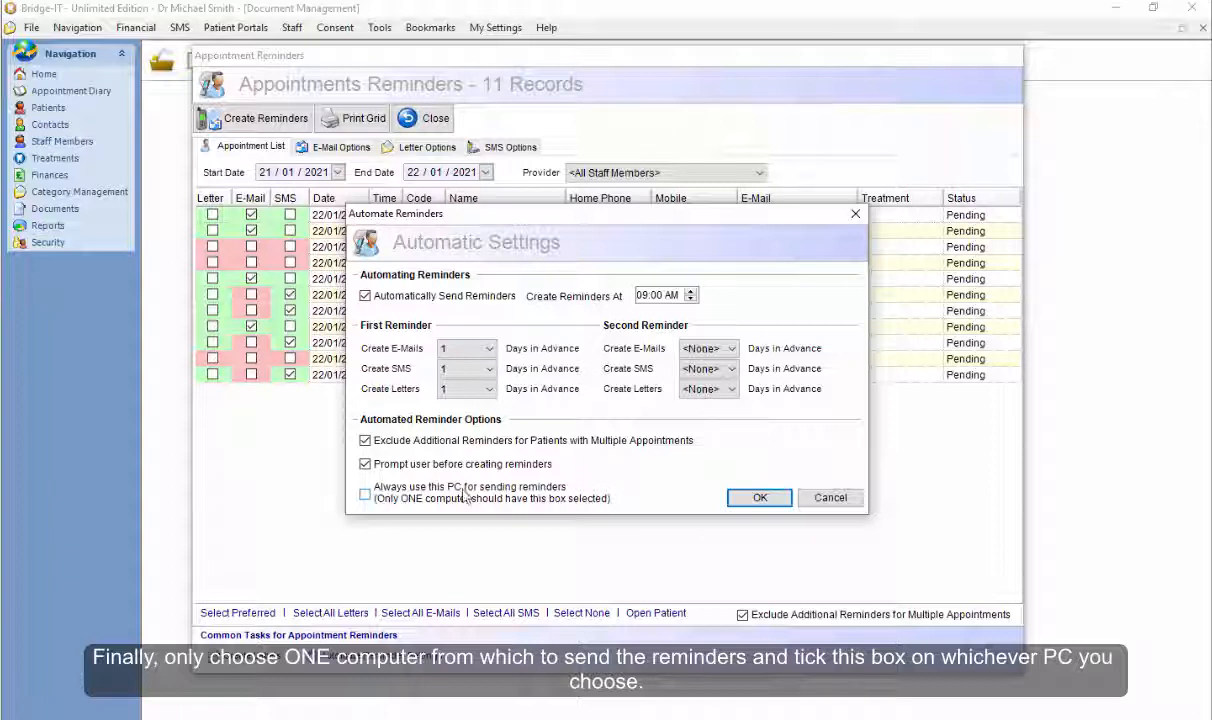
{"action": "left_click", "coordinate": [365, 495]}
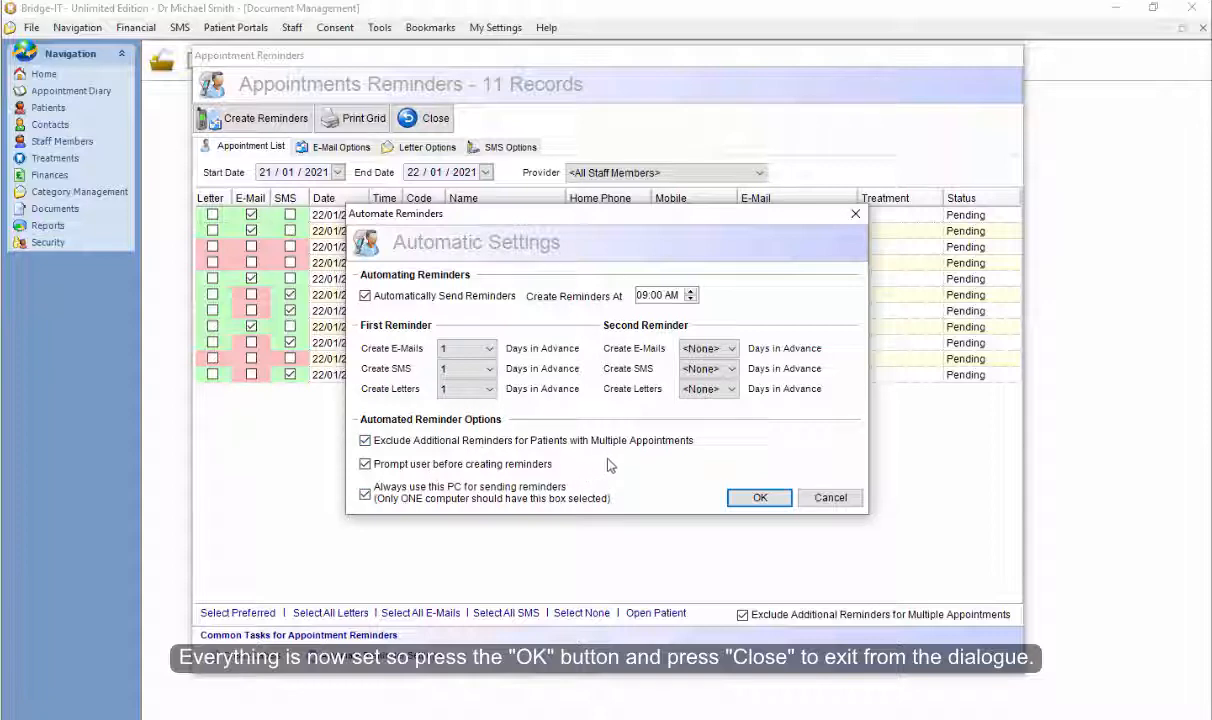
{"action": "left_click", "coordinate": [762, 498]}
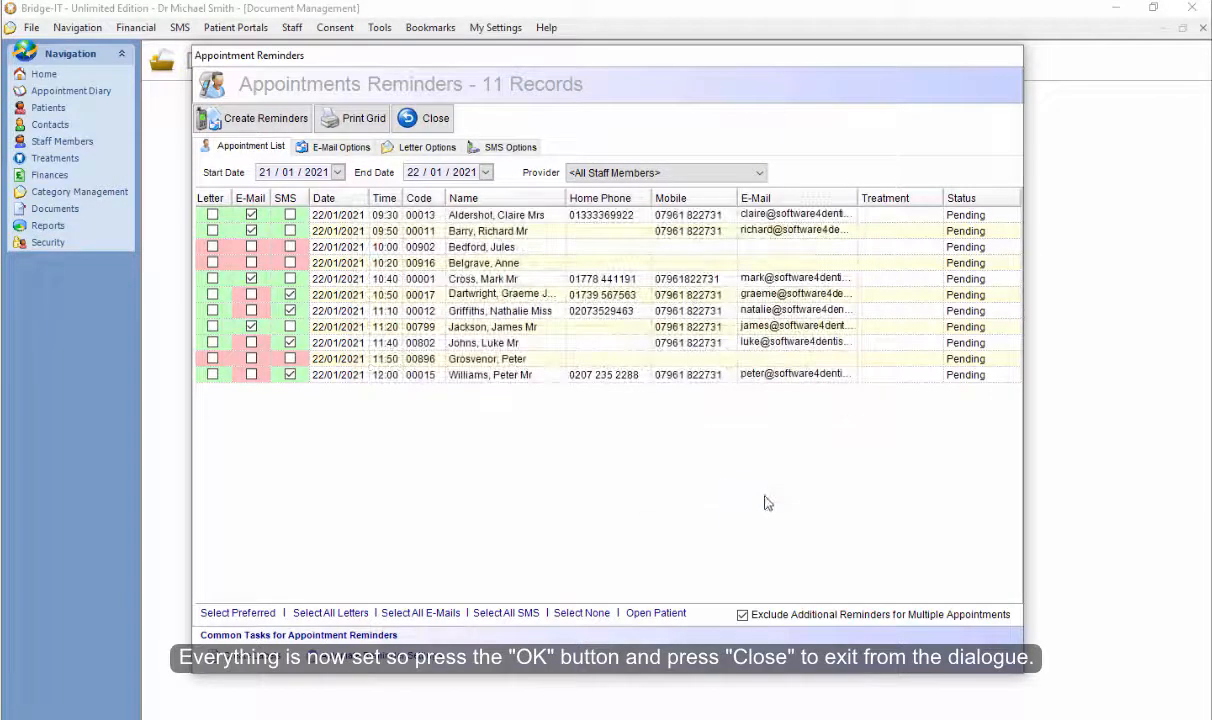
{"action": "left_click", "coordinate": [426, 120]}
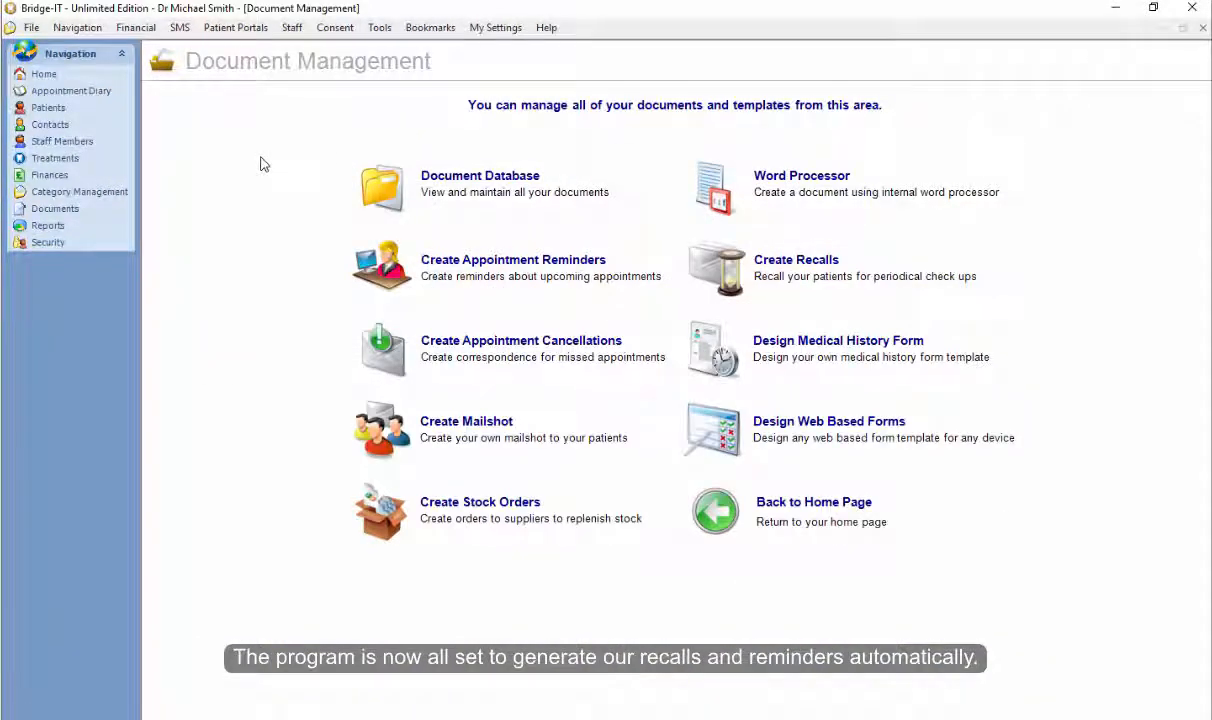